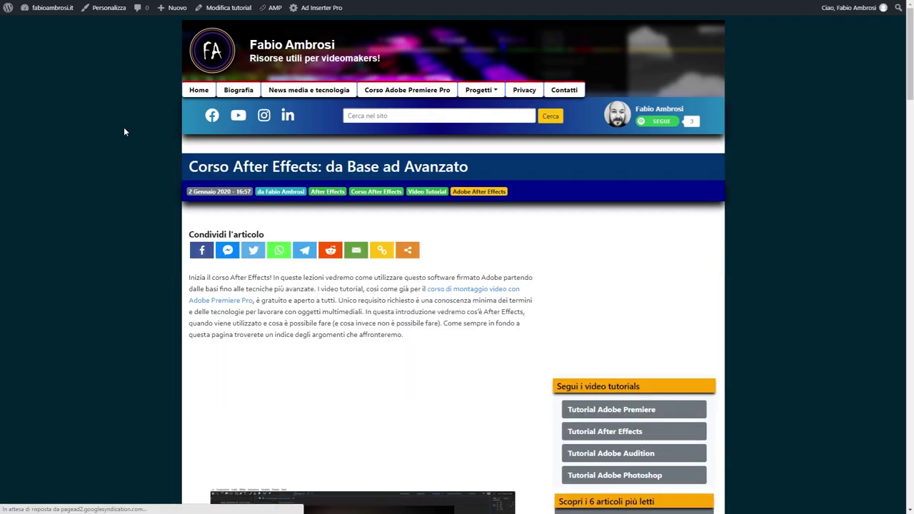
Scroll the After Effects course article down to the 'modulo Base' lesson list and select it
scroll(123, 127, "down", 1)
scroll(124, 128, "down", 4)
scroll(124, 129, "down", 3)
scroll(123, 128, "down", 4)
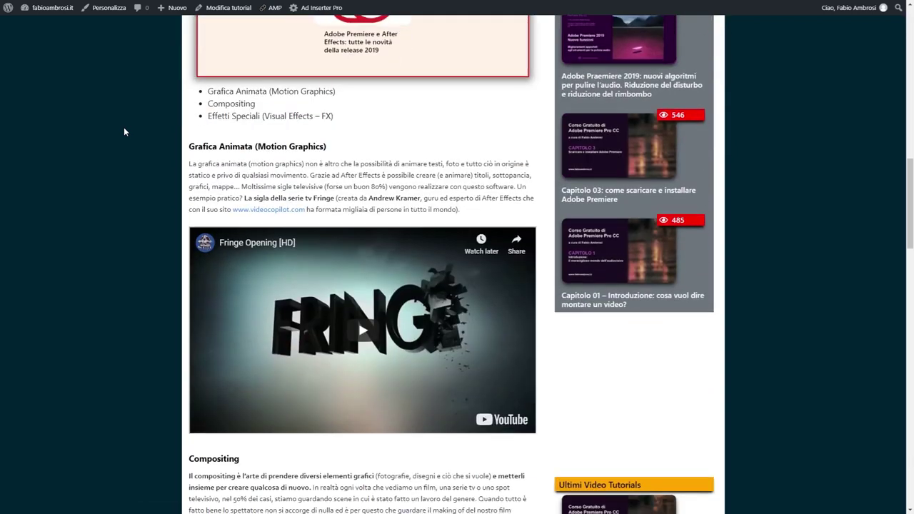
scroll(124, 129, "down", 4)
scroll(123, 131, "down", 4)
scroll(124, 131, "down", 5)
scroll(124, 132, "down", 4)
scroll(124, 132, "down", 2)
scroll(123, 132, "up", 1)
mouse_move(207, 117)
left_mouse_down()
mouse_move(252, 203)
mouse_move(466, 419)
left_mouse_up()
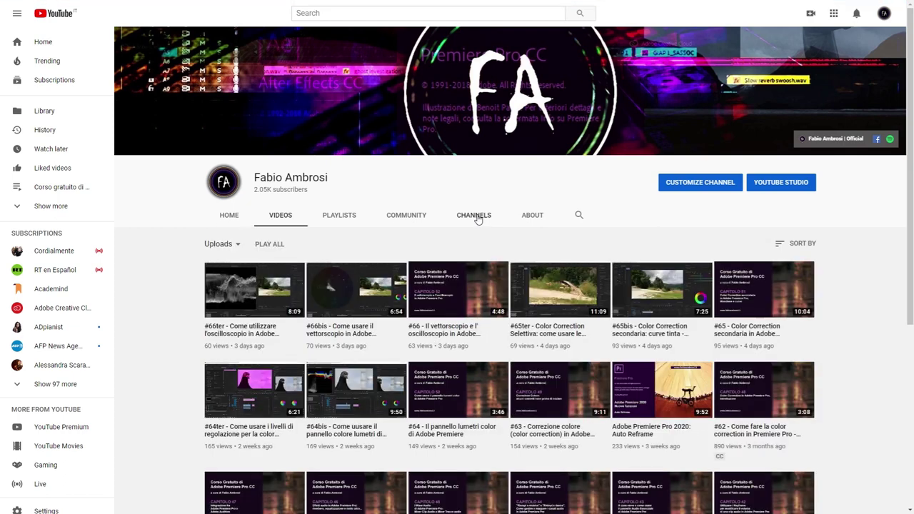
Scroll a little further and highlight the page name
scroll(477, 218, "down", 2)
scroll(479, 219, "down", 3)
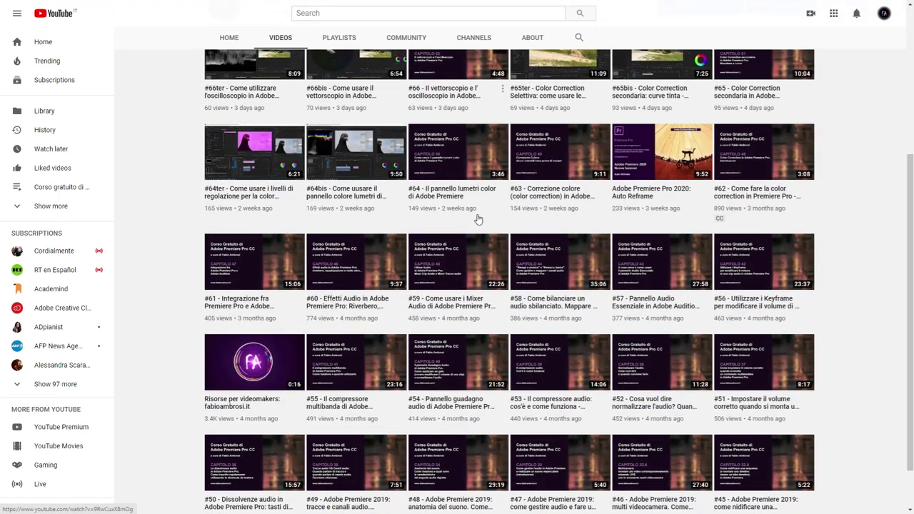
scroll(477, 219, "up", 3)
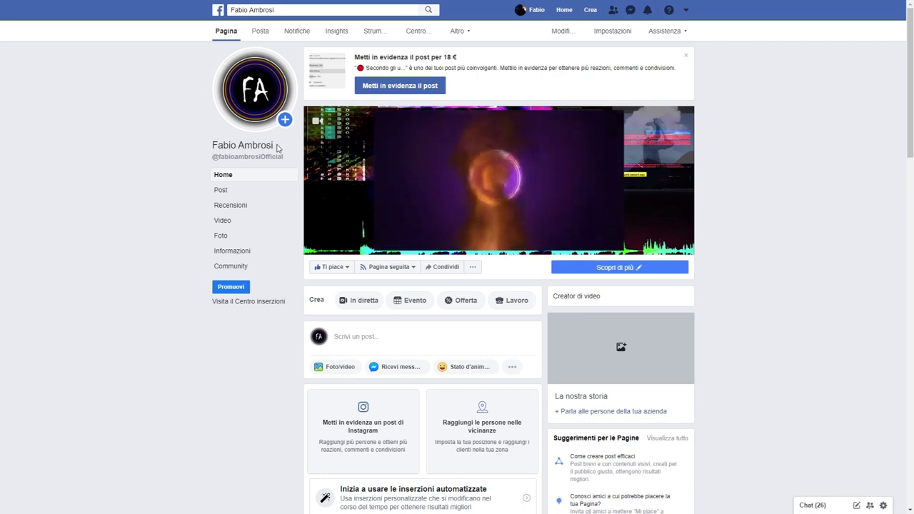
left_click_drag(275, 146, 167, 146)
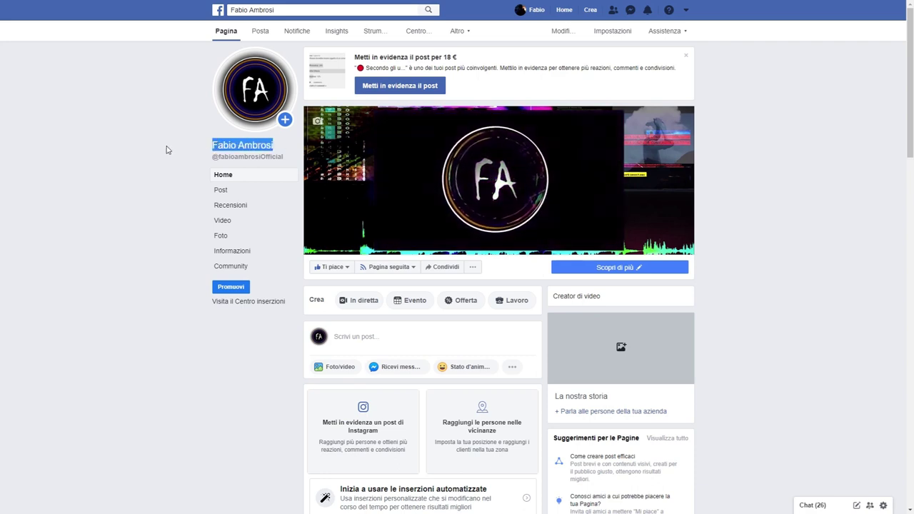
Scroll down the author's Facebook page
scroll(166, 149, "down", 1)
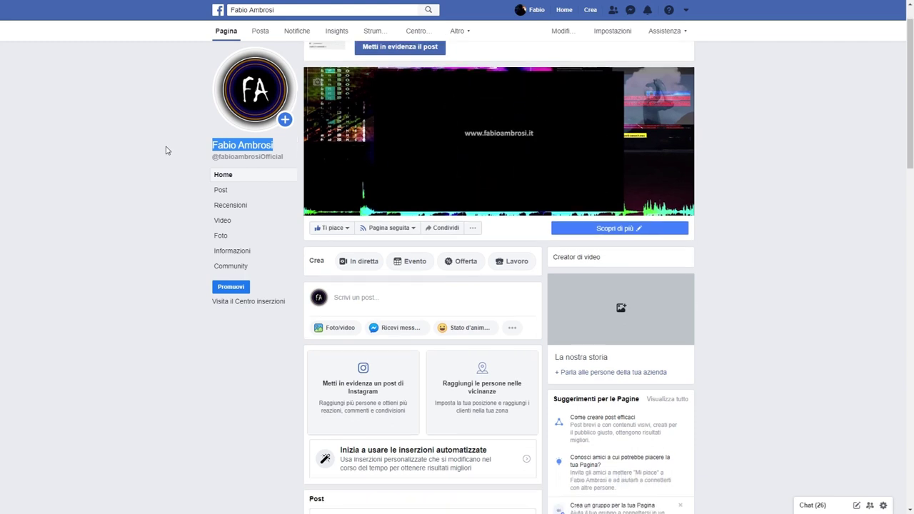
scroll(165, 146, "down", 5)
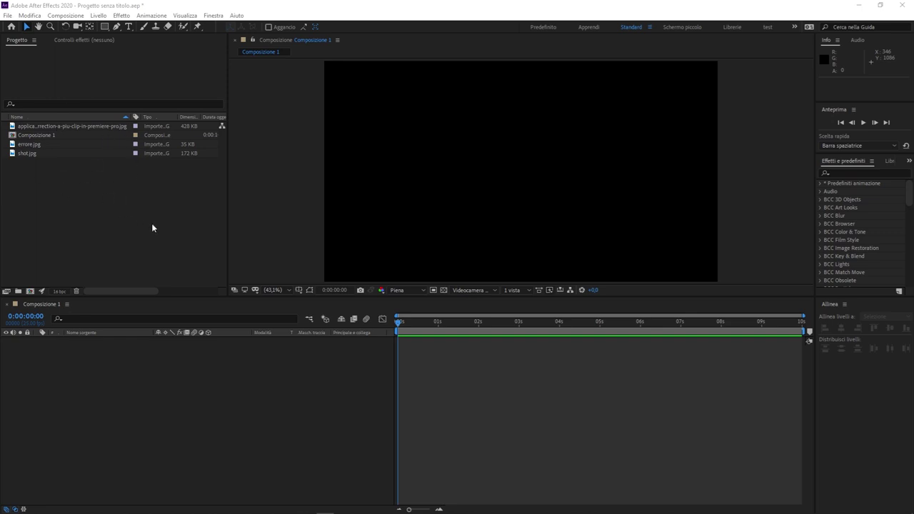
Preview the project's images, then drag shot.jpg into Composizione 1 as a layer
left_click(43, 135)
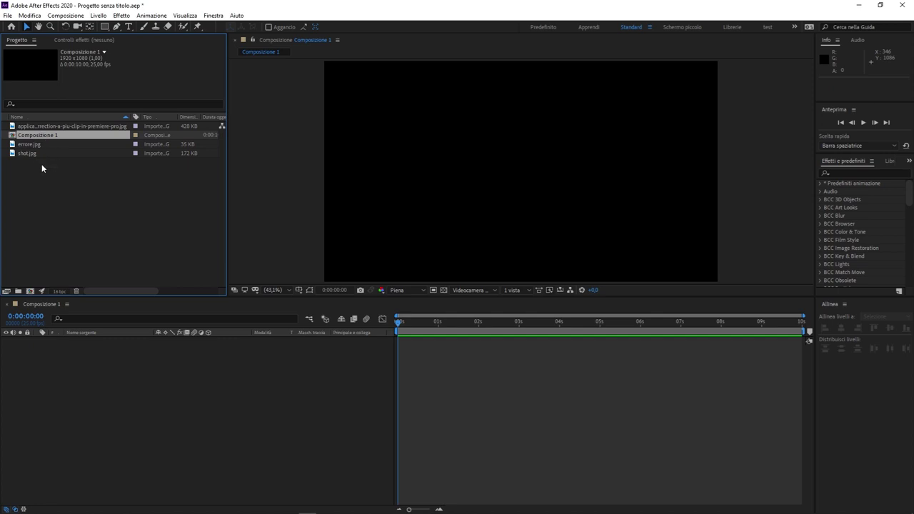
left_click(42, 165)
left_click(36, 153)
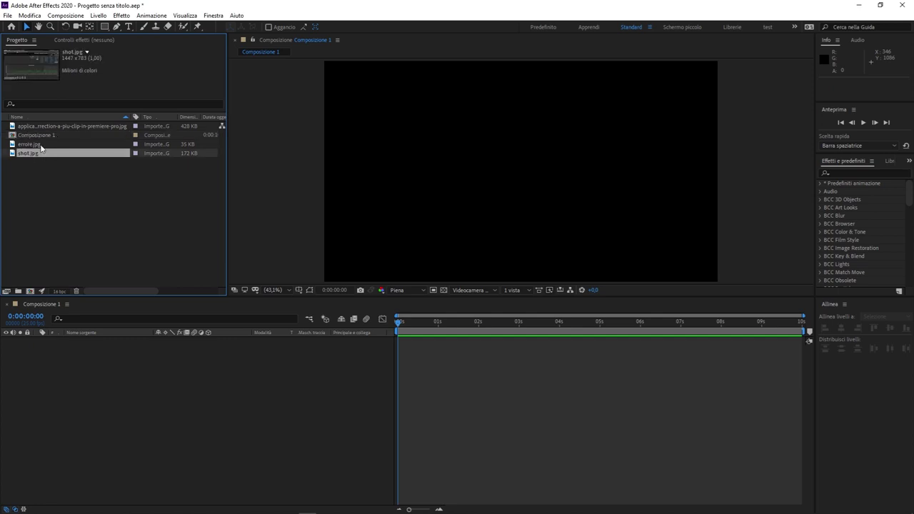
left_click(43, 145)
left_click(63, 125)
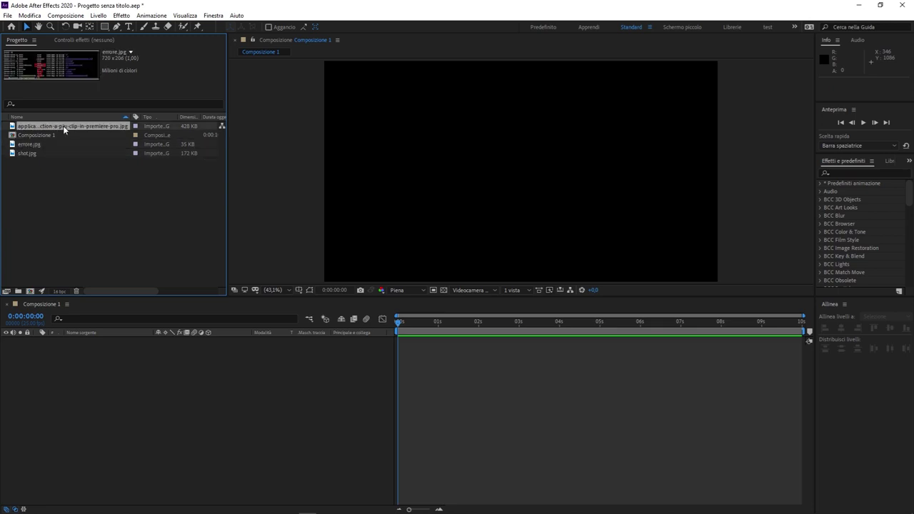
left_click(44, 154)
left_click_drag(43, 154, 150, 401)
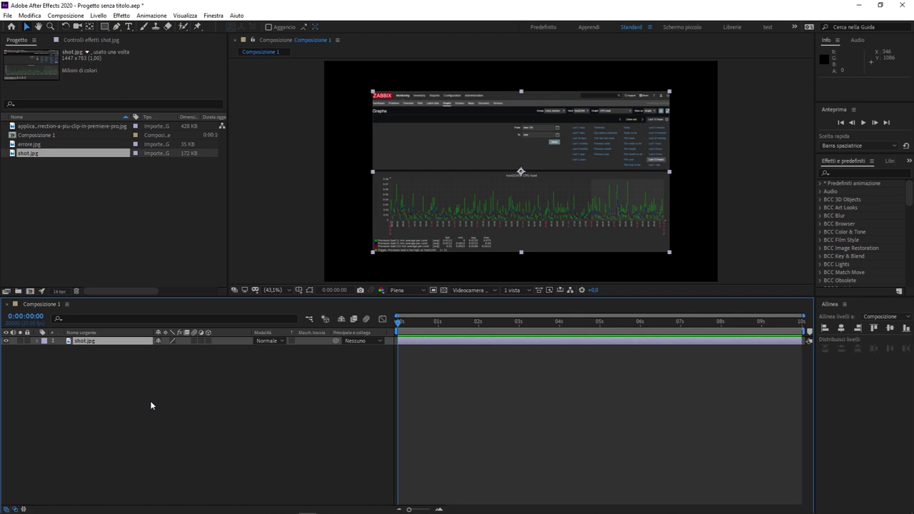
Inspect the shot.jpg layer in its own Layer panel and return to the composition
left_click(572, 205)
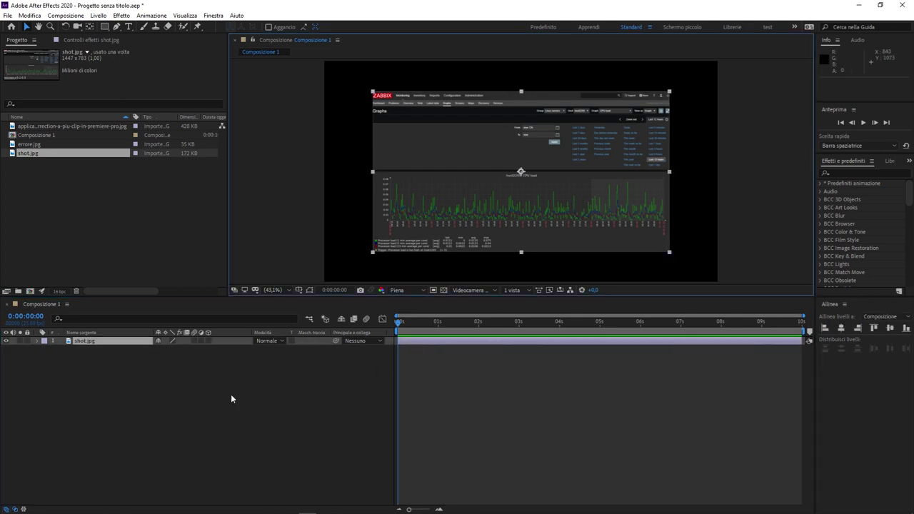
left_click(153, 392)
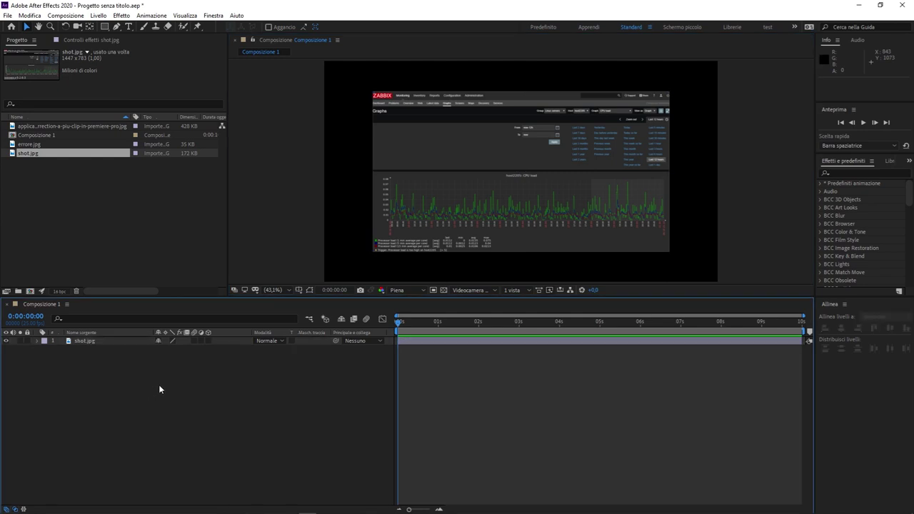
left_click(131, 341)
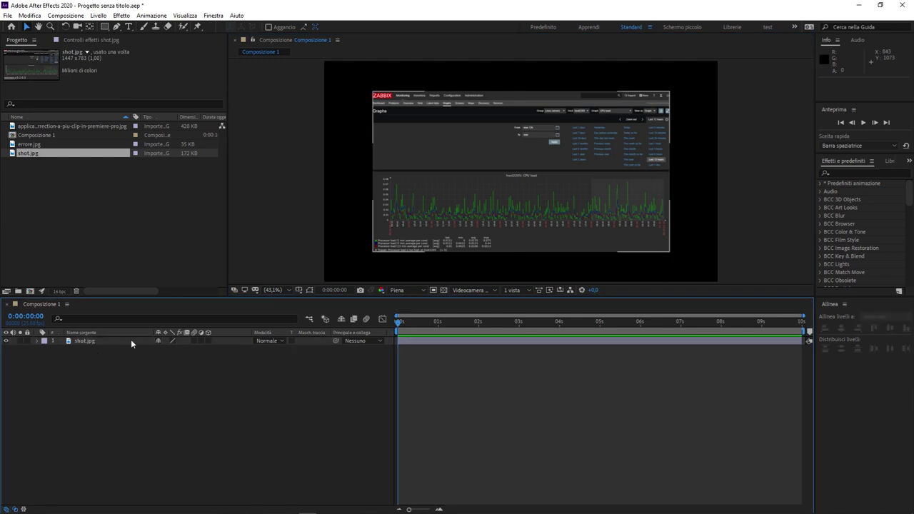
left_click(91, 342)
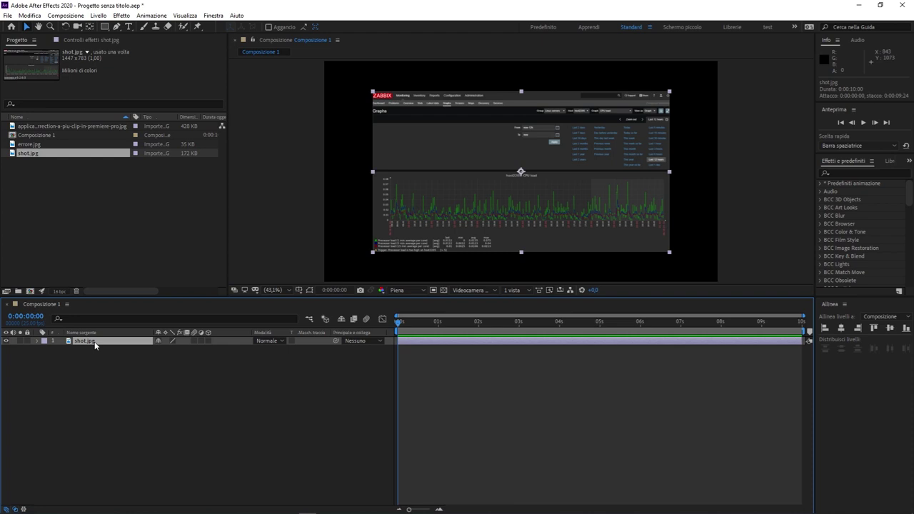
double_click(94, 341)
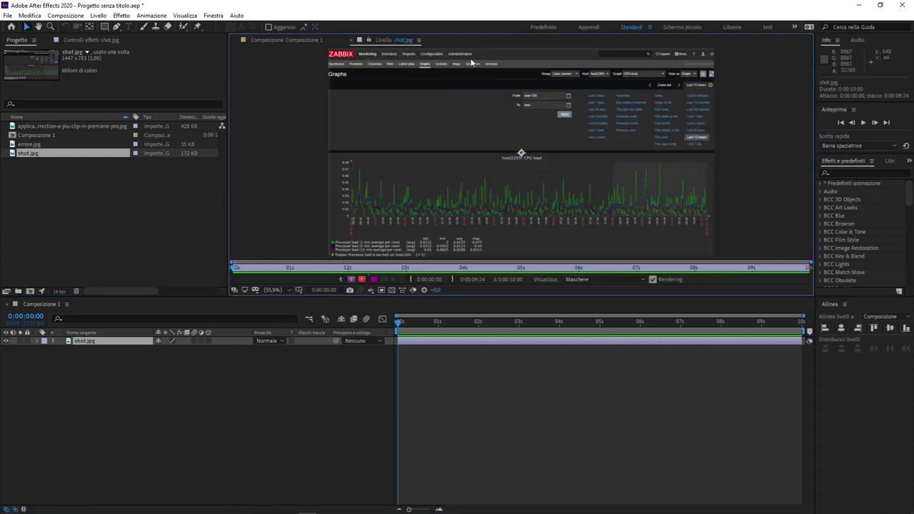
left_click(352, 40)
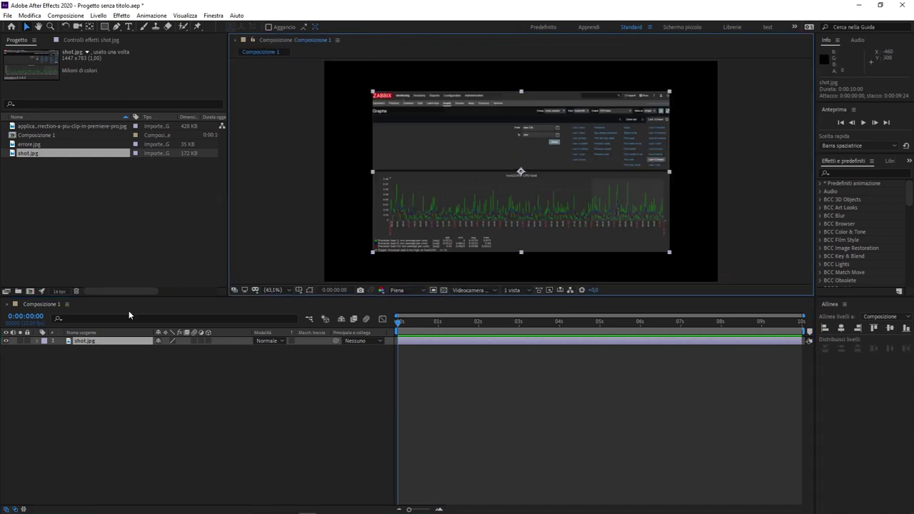
Rename the shot.jpg layer to 'img1' via Rinomina and close its Layer panel
double_click(92, 343)
right_click(88, 343)
left_click(125, 333)
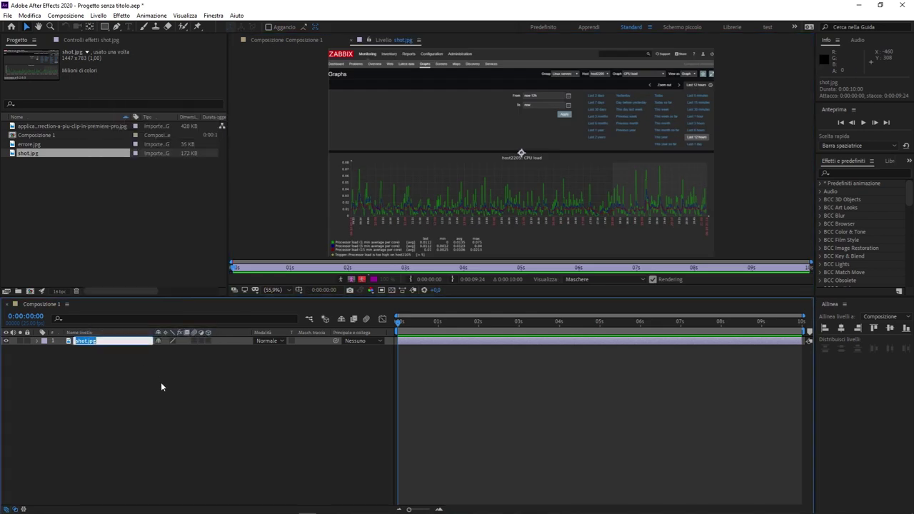
type("img1")
key("Return")
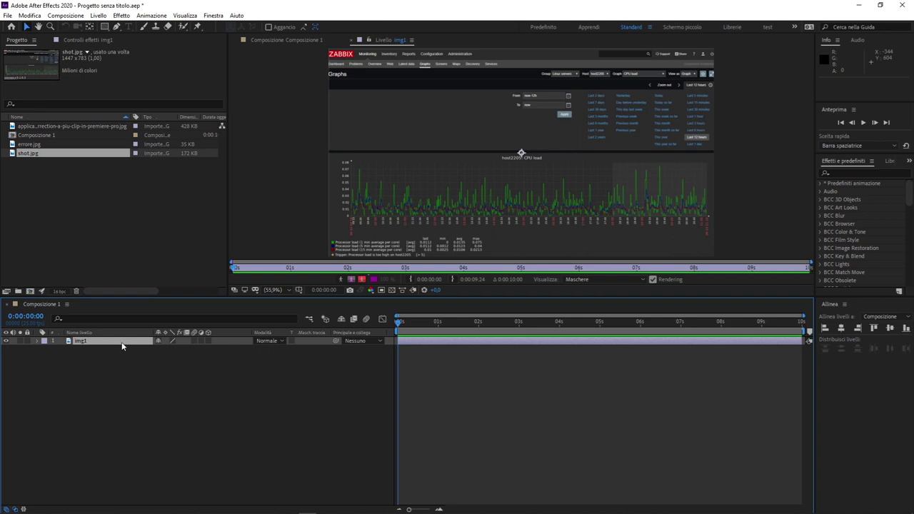
left_click(383, 43)
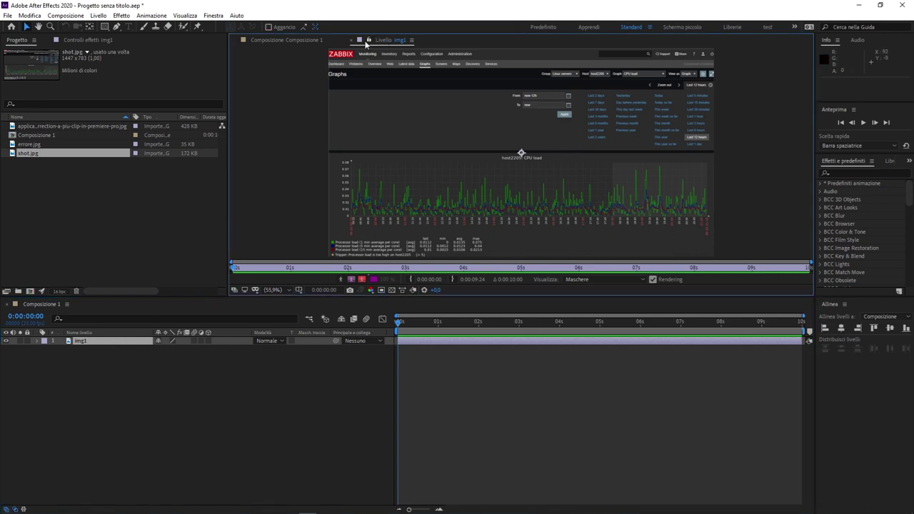
left_click(351, 43)
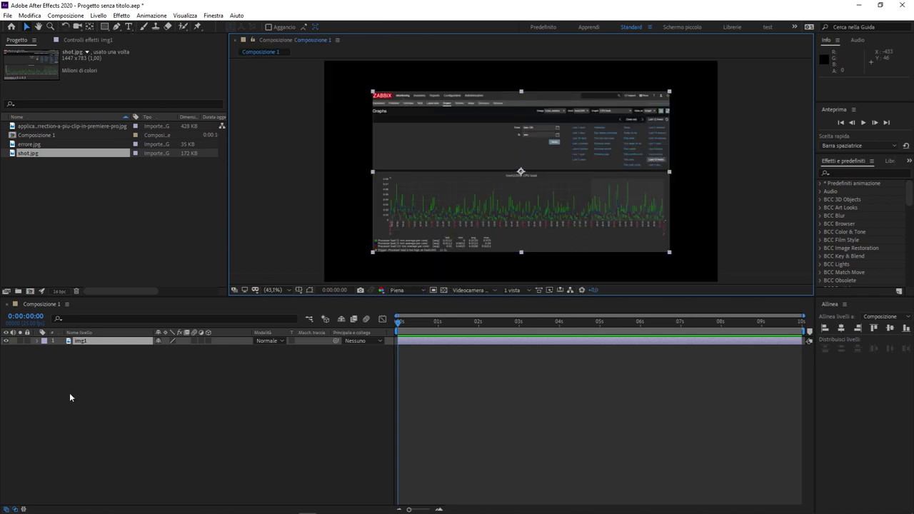
Change img1's label colour from Porpora to sandy tan Arenaria and expand it to show Trasformazione
right_click(76, 344)
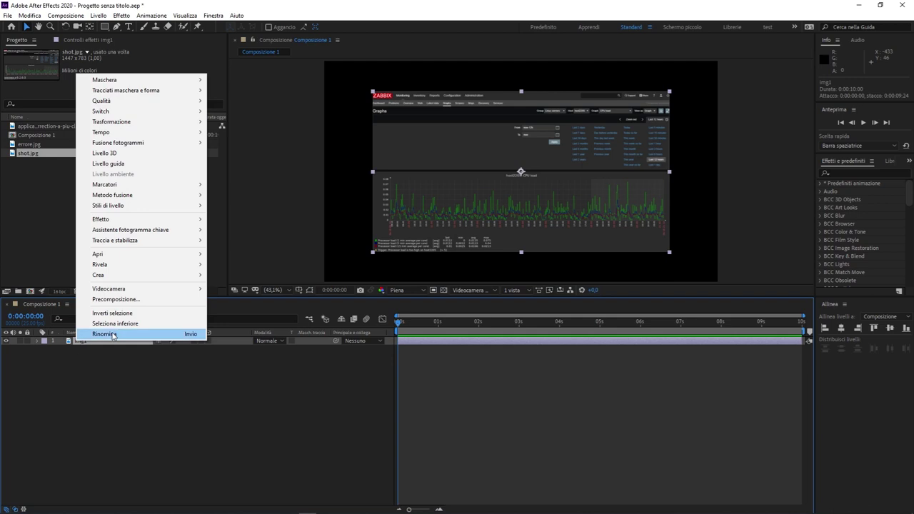
left_click(108, 354)
left_click(83, 344)
left_click(74, 364)
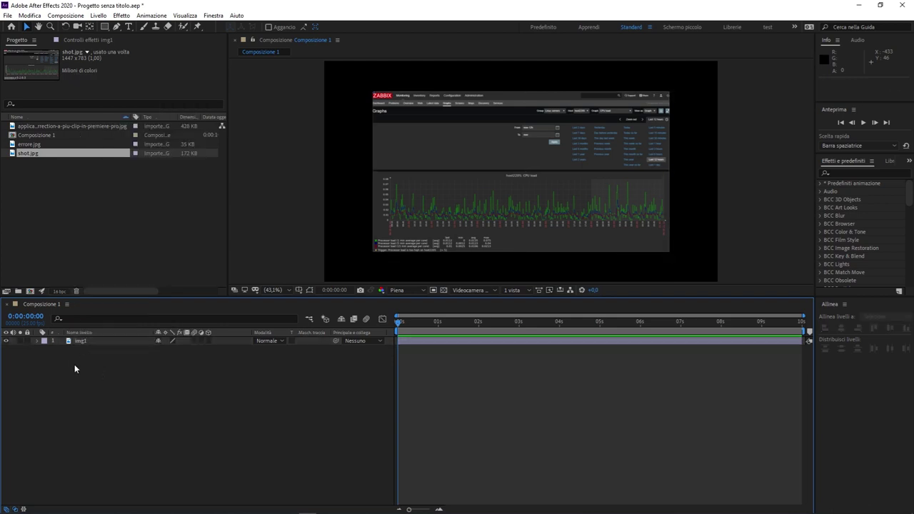
left_click(43, 341)
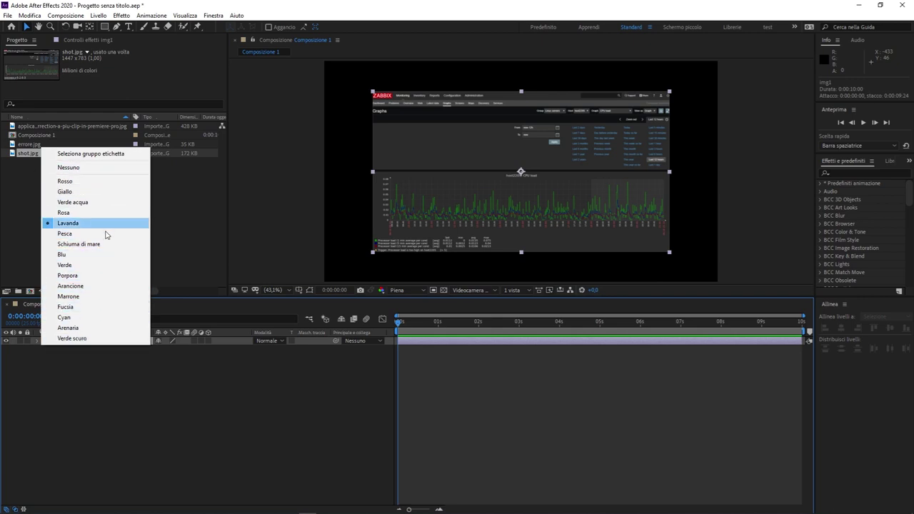
left_click(106, 276)
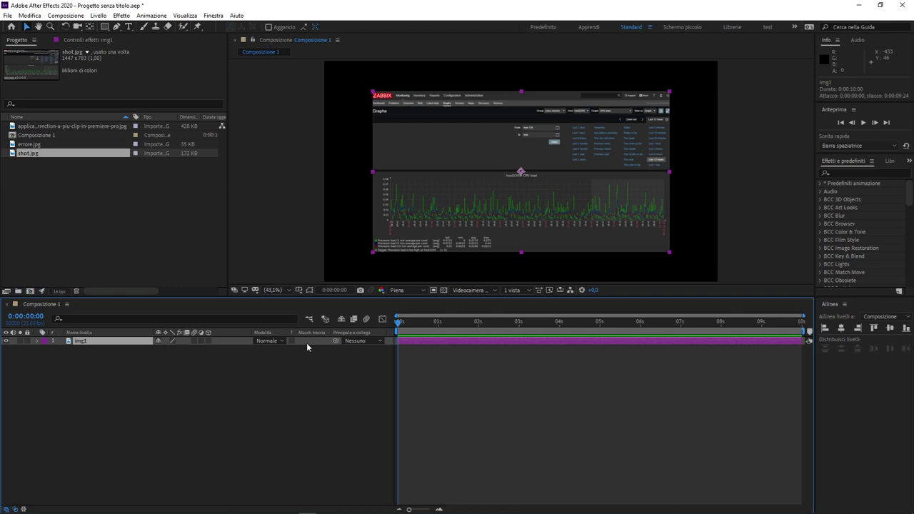
left_click(43, 346)
left_click(63, 329)
left_click(35, 342)
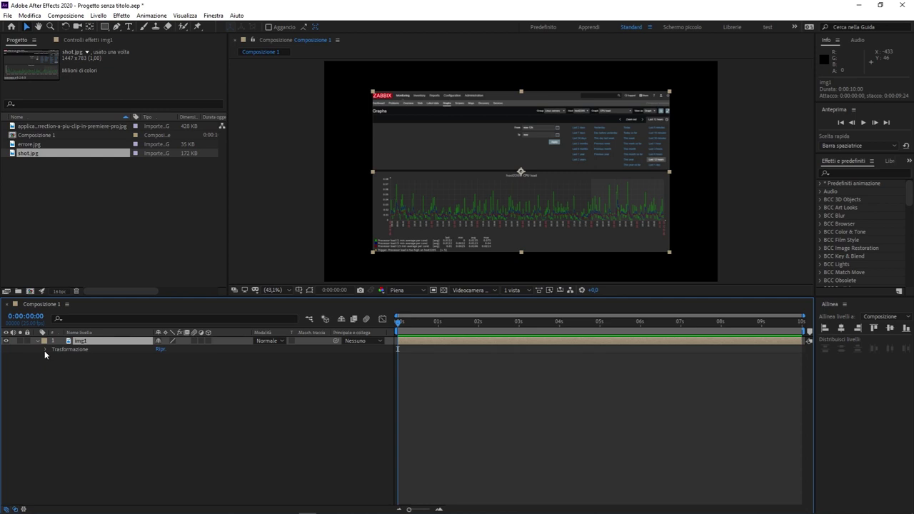
left_click(45, 349)
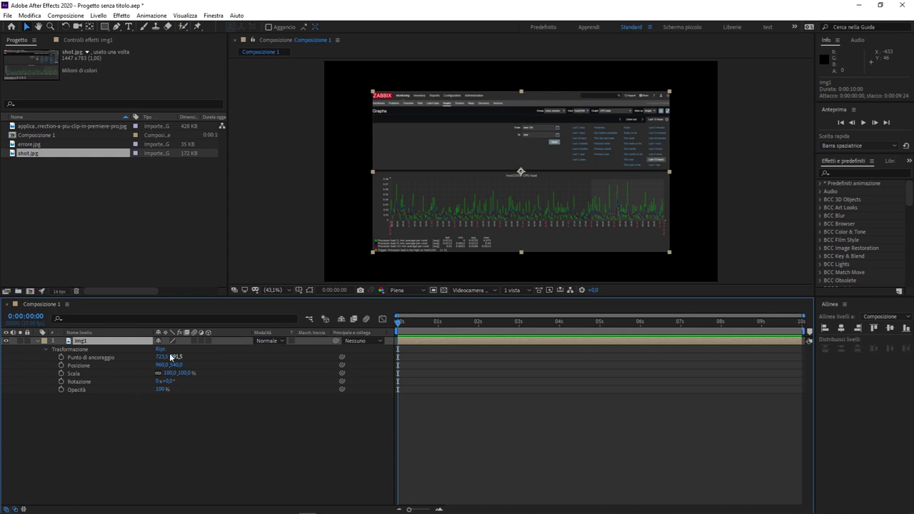
left_click(98, 405)
left_click(102, 357)
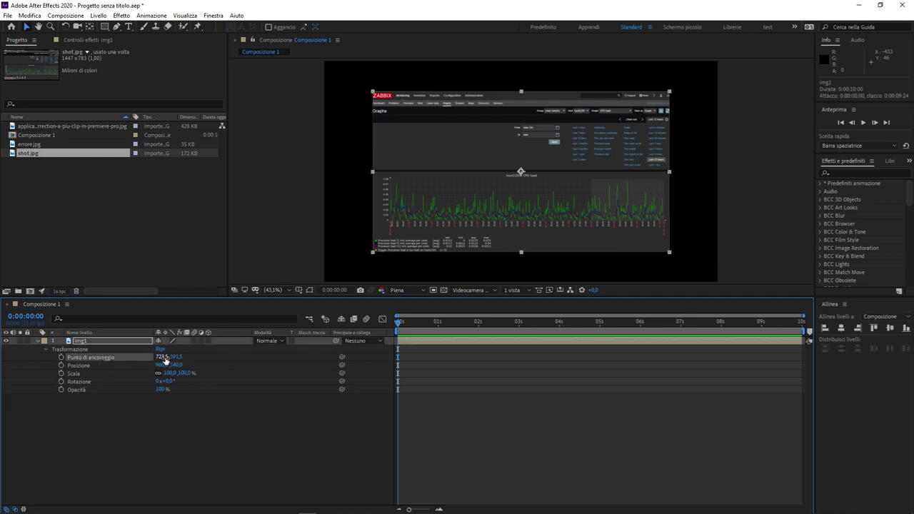
left_click(99, 367)
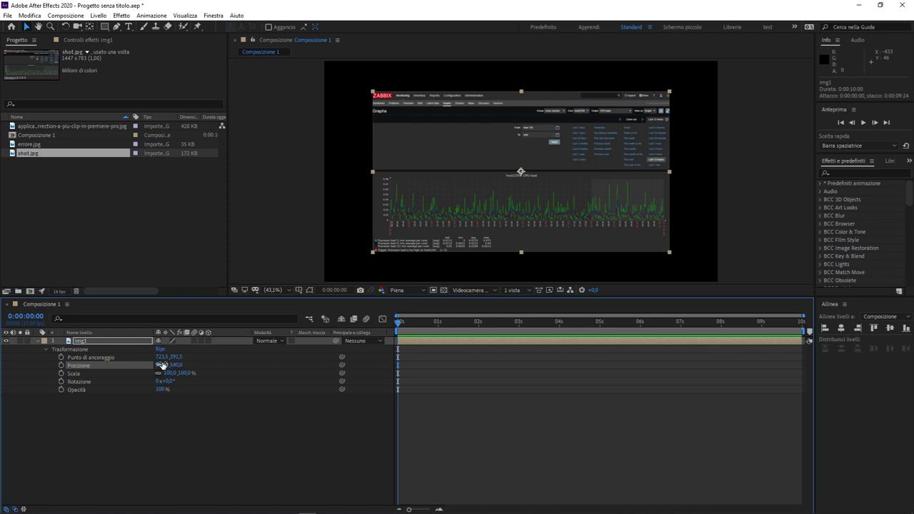
left_click(109, 374)
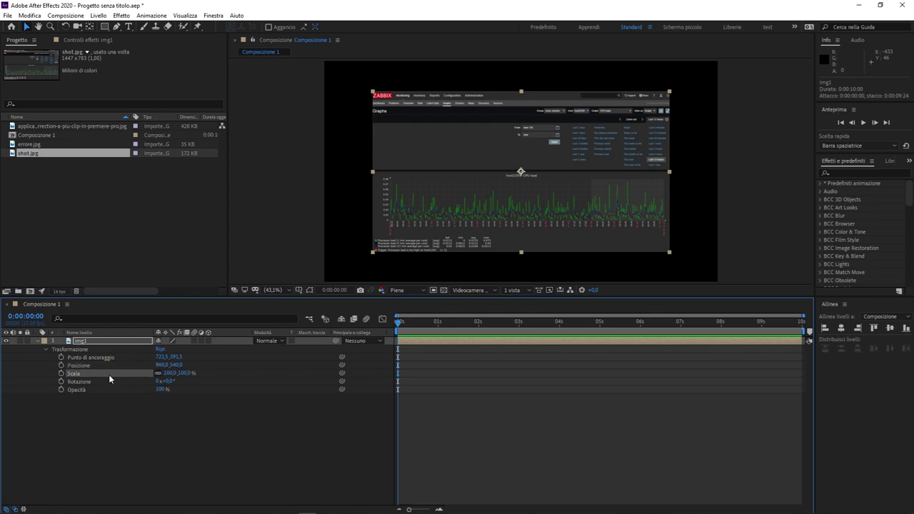
left_click(165, 374)
left_click(170, 374)
key("Return")
left_click(108, 380)
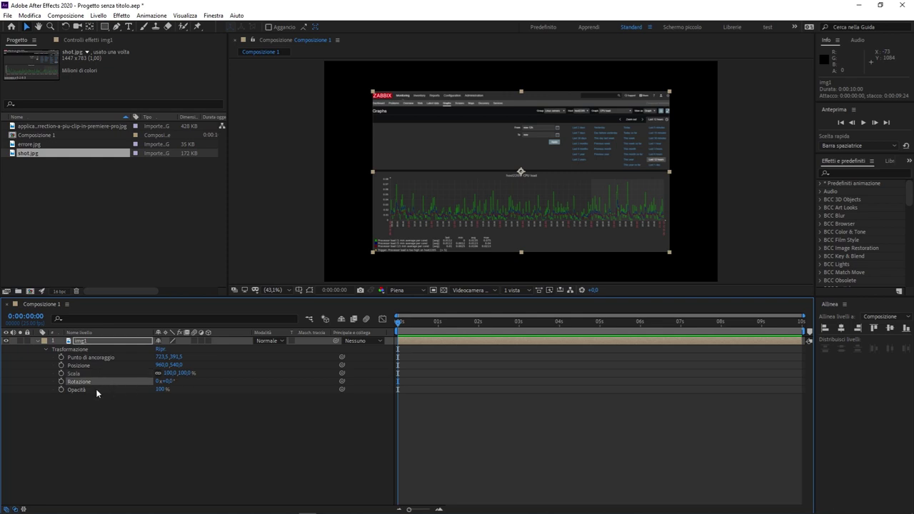
left_click(96, 389)
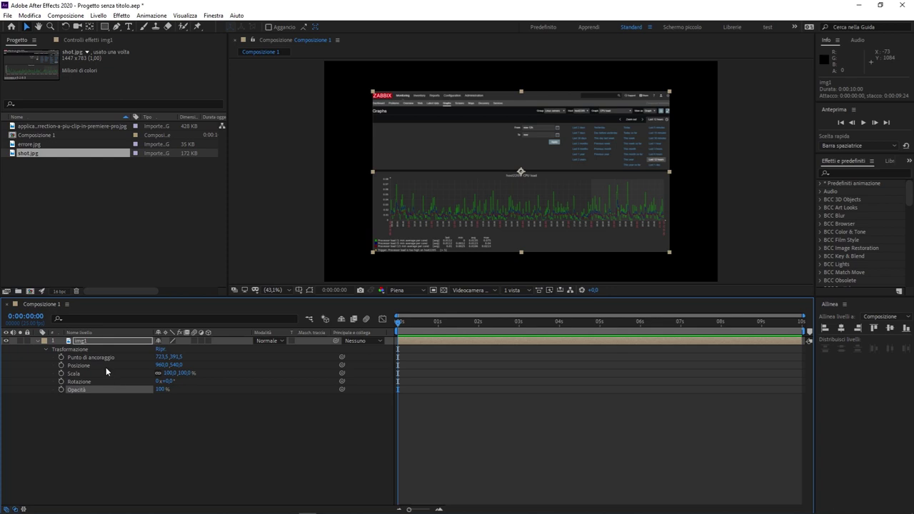
left_click(105, 367)
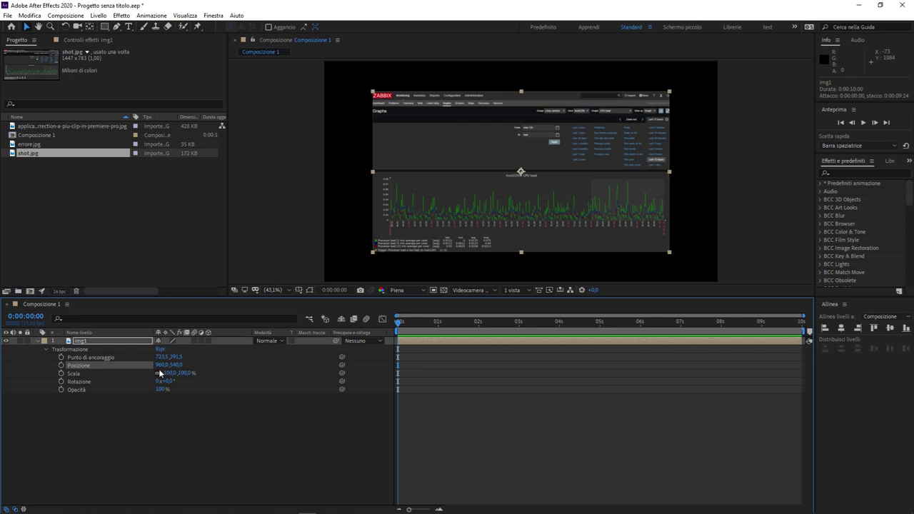
left_click(160, 366)
left_click(161, 421)
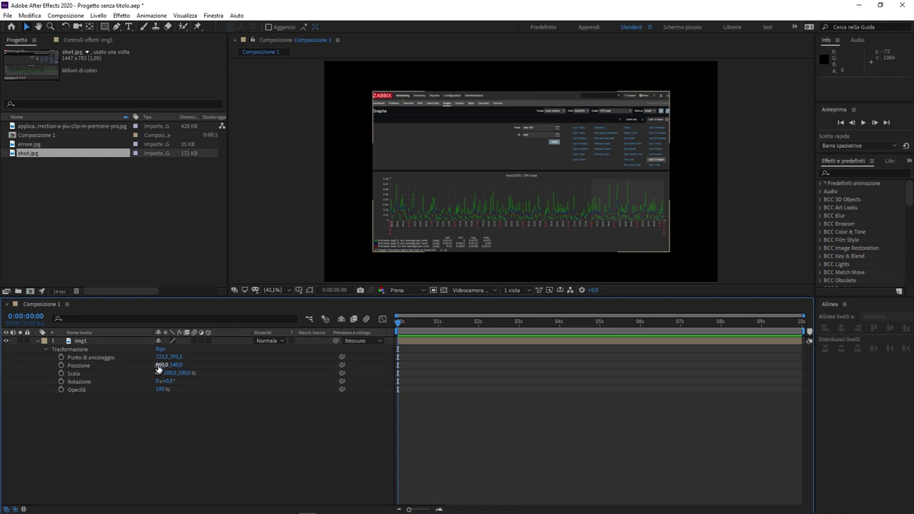
Scrub img1's Posizione to 977,0, 583,0
mouse_move(158, 365)
left_mouse_down()
mouse_move(191, 374)
mouse_move(151, 365)
mouse_move(162, 367)
left_mouse_up()
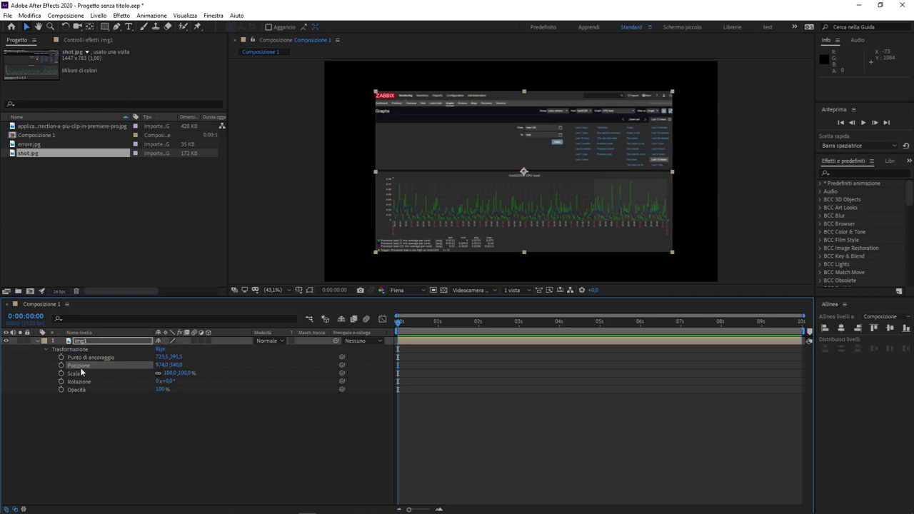
mouse_move(161, 365)
left_mouse_down()
mouse_move(251, 370)
mouse_move(163, 367)
mouse_move(166, 380)
mouse_move(191, 379)
left_mouse_up()
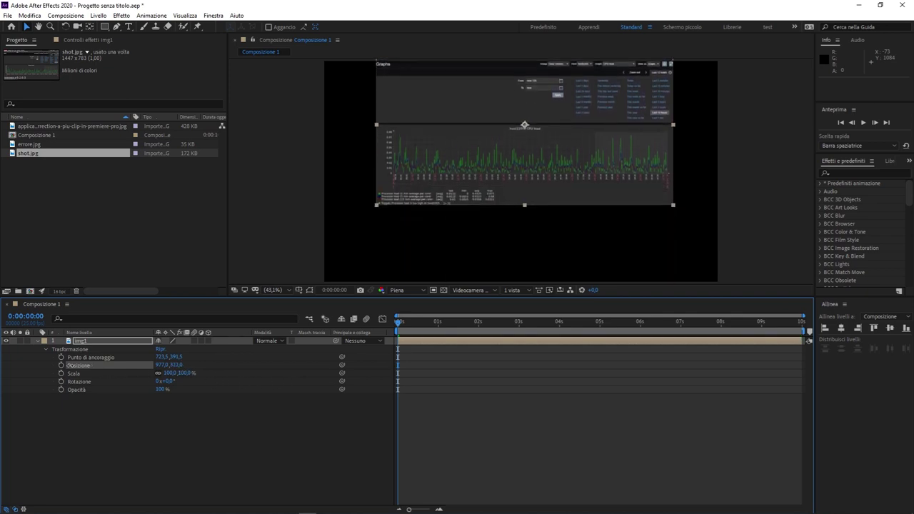
left_click_drag(190, 379, 175, 378)
left_click(75, 373)
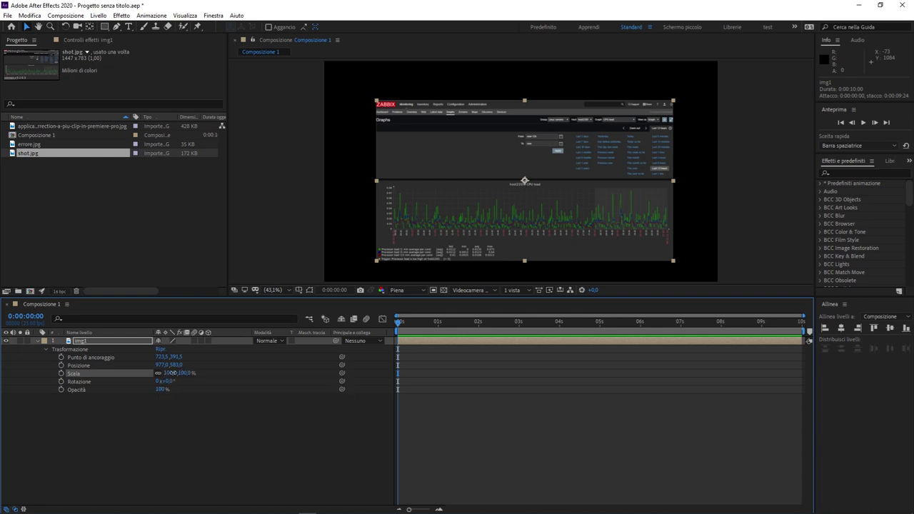
Scale img1 to 104%, try unlinked widths of 160% and 75%, then tilt it clockwise
left_click_drag(171, 372, 166, 377)
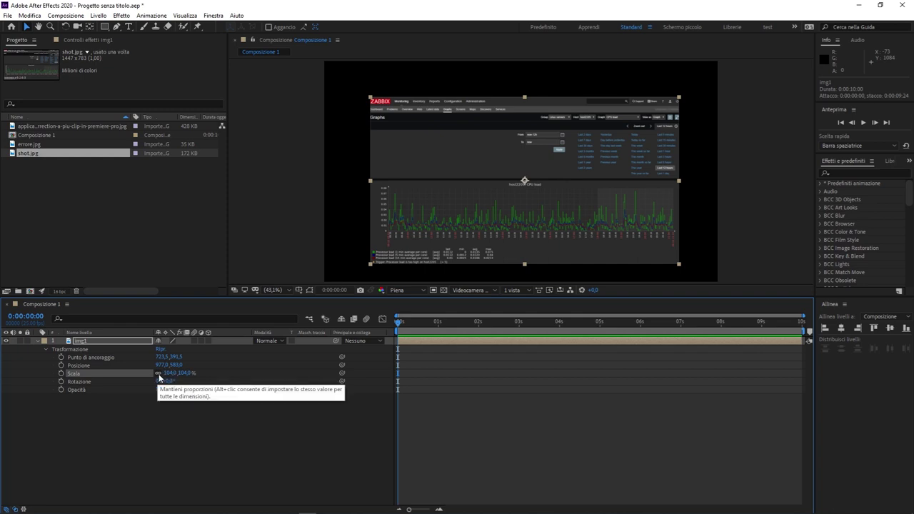
left_click(158, 374)
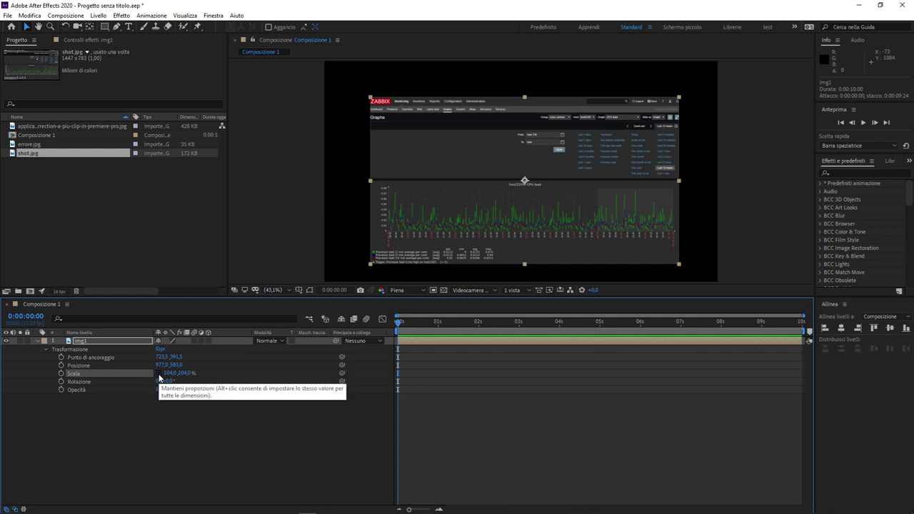
left_click(171, 373)
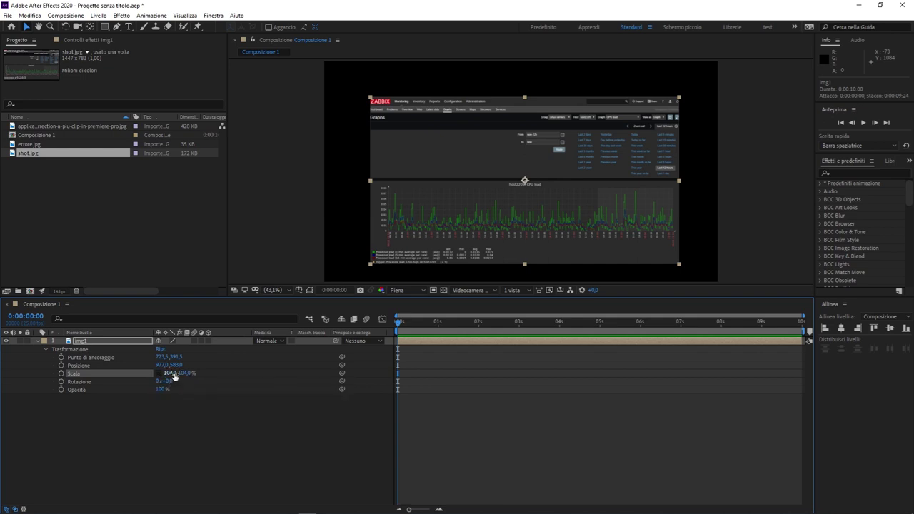
type("160")
key("Return")
mouse_move(205, 373)
left_mouse_down()
mouse_move(166, 382)
mouse_move(202, 380)
mouse_move(191, 384)
left_mouse_up()
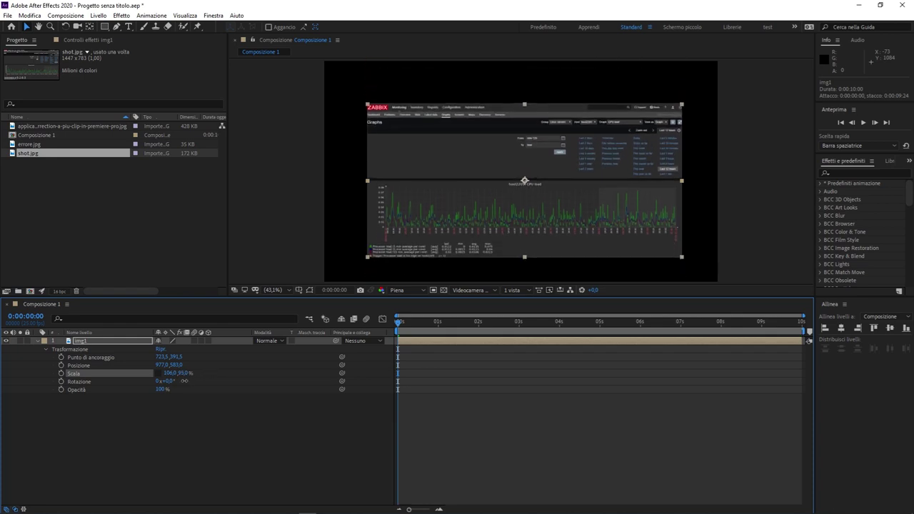
left_click(160, 369)
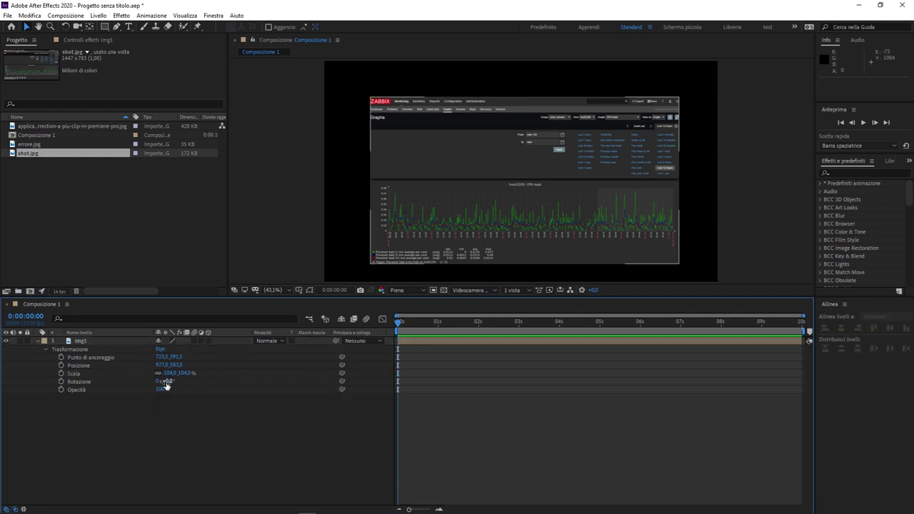
left_click_drag(166, 385, 175, 383)
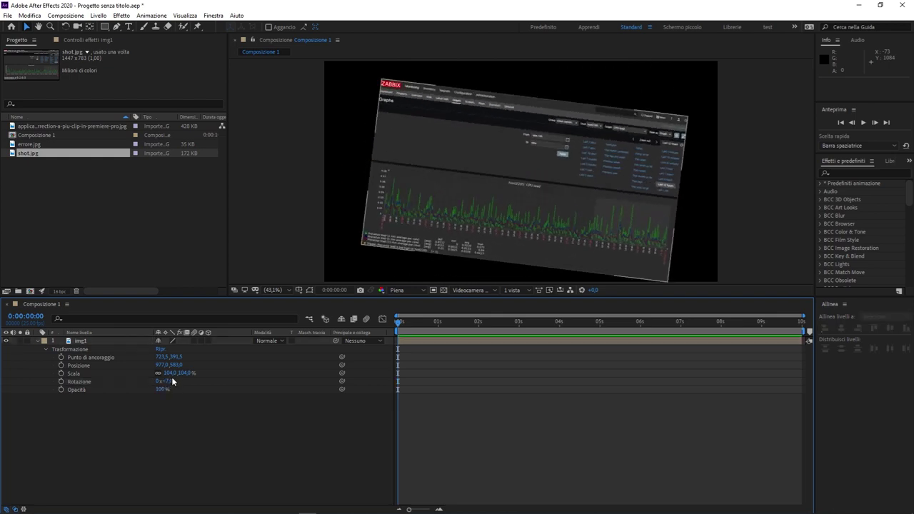
Try img1 rotations of 90, 180, 270 and 360 degrees
type("90")
key("Return")
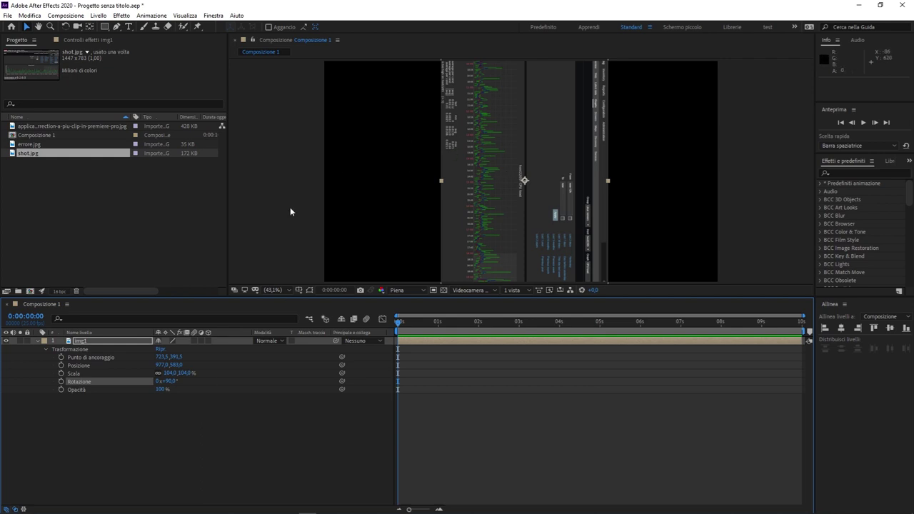
left_click(170, 382)
type("180")
key("Return")
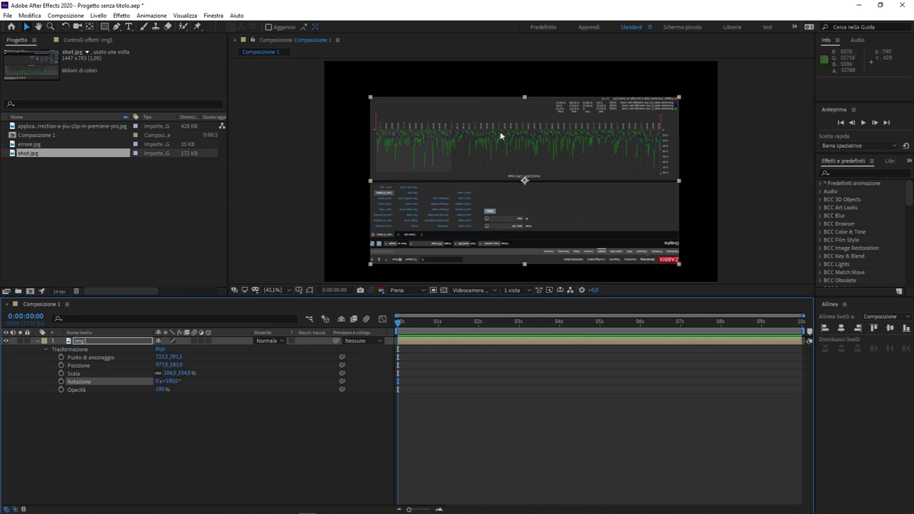
left_click(170, 381)
type("270")
key("Return")
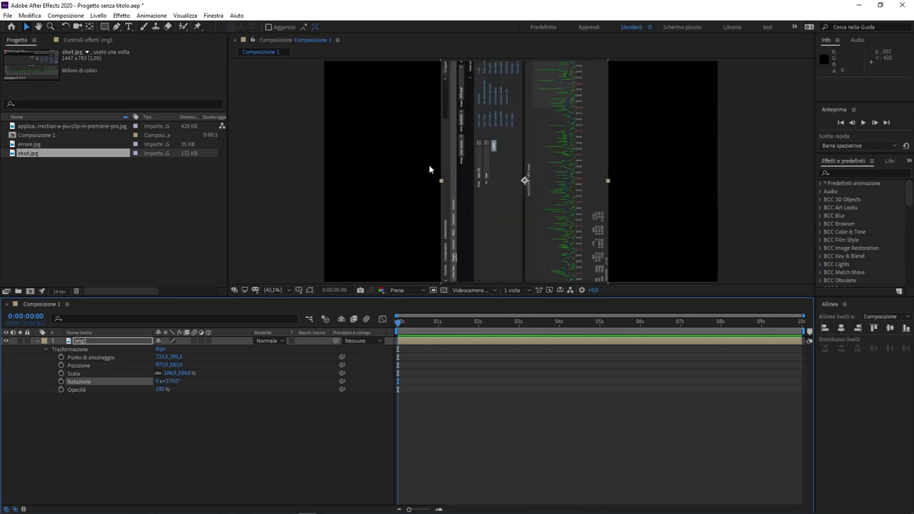
left_click(170, 381)
type("360")
key("Return")
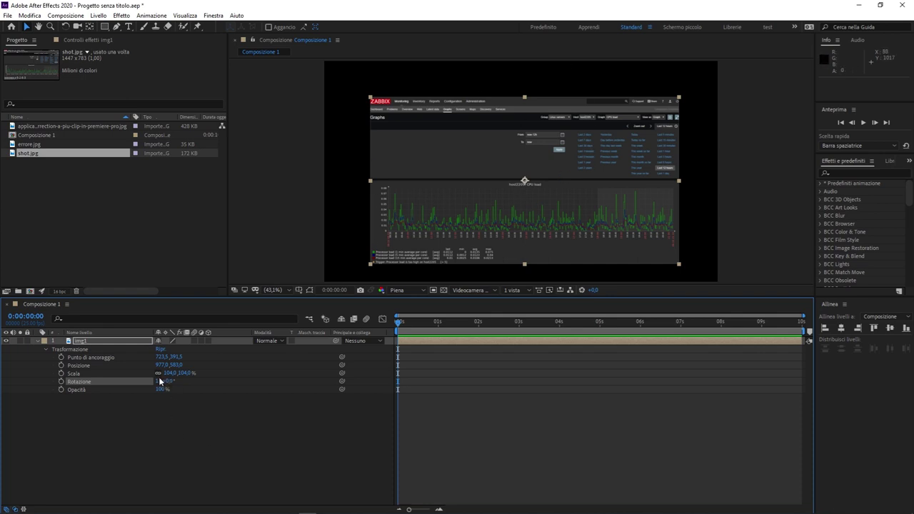
Spin img1 through several revolutions, then reset Rotazione to 0x+0,0°
mouse_move(159, 380)
left_mouse_down()
mouse_move(203, 386)
mouse_move(156, 389)
left_mouse_up()
left_click(158, 381)
type("0")
key("Return")
left_click(96, 389)
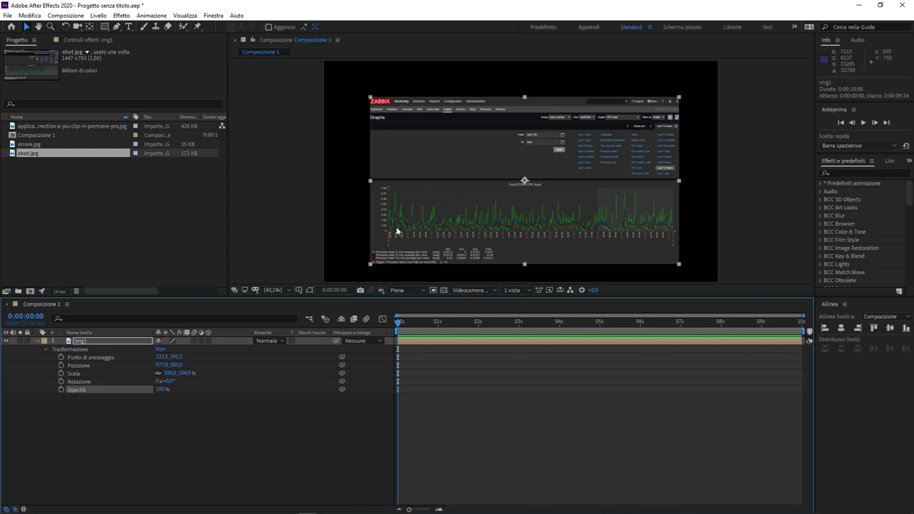
Drag applicare-color-correction-a-piu-clip-in-premiere-pro.jpg into the timeline below img1, then reselect img1
left_click(31, 135)
left_click(42, 126)
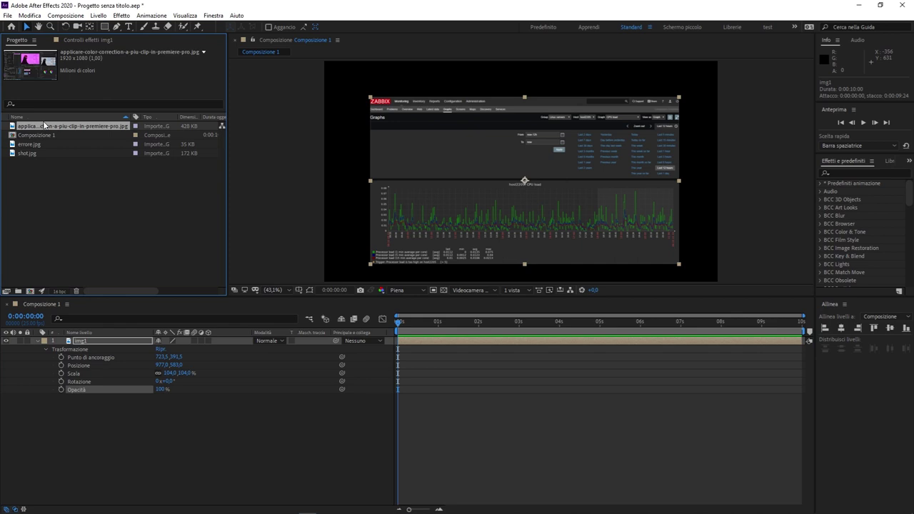
left_click_drag(46, 126, 180, 425)
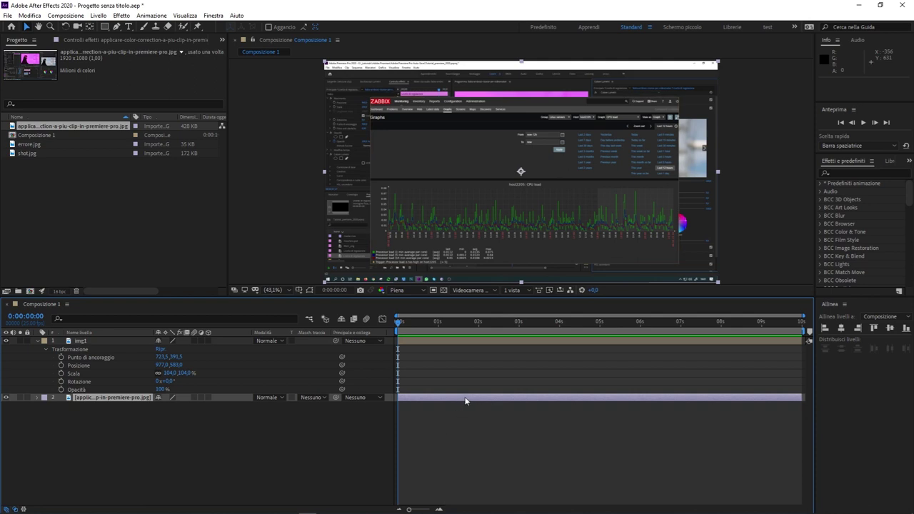
left_click(478, 340)
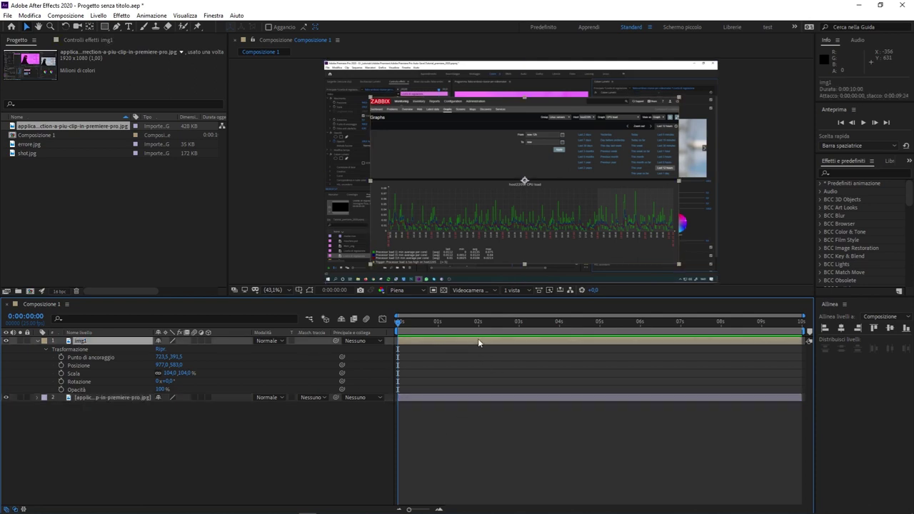
left_click(469, 397)
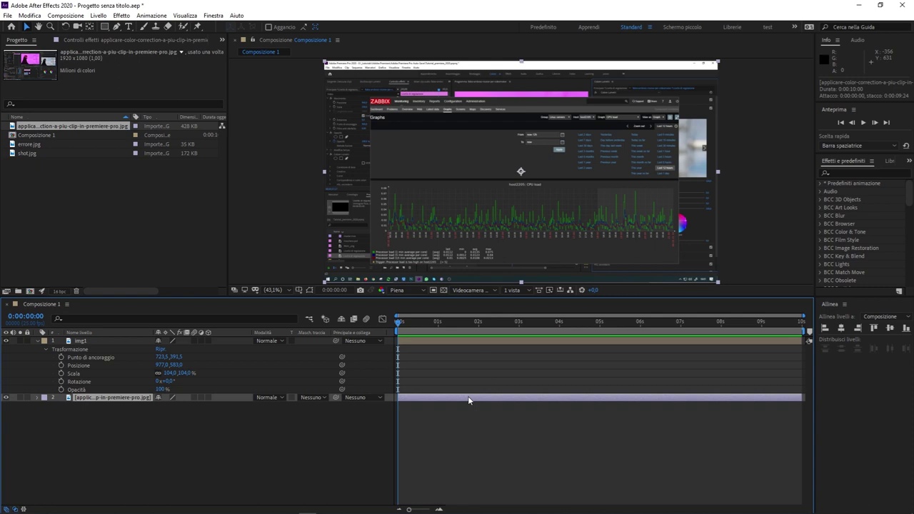
left_click(453, 341)
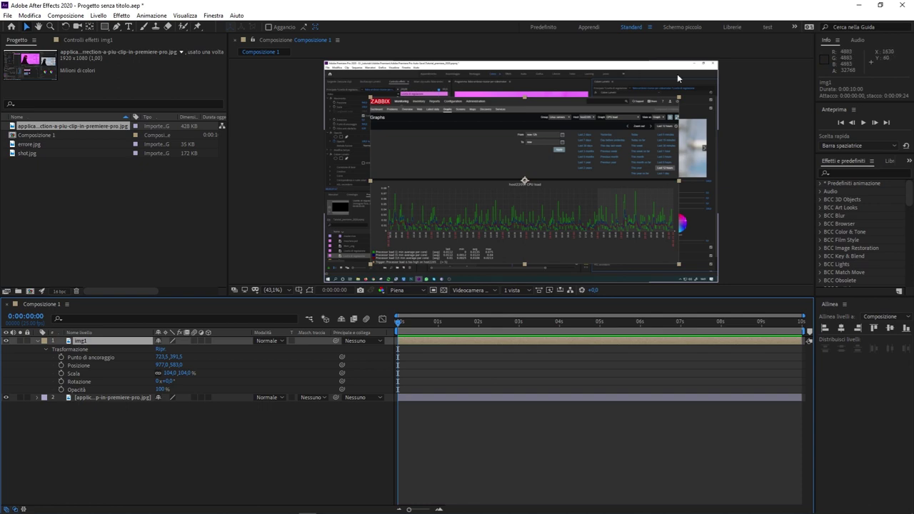
Try img1 opacity values of 50%, 0% and 75%
left_click(160, 389)
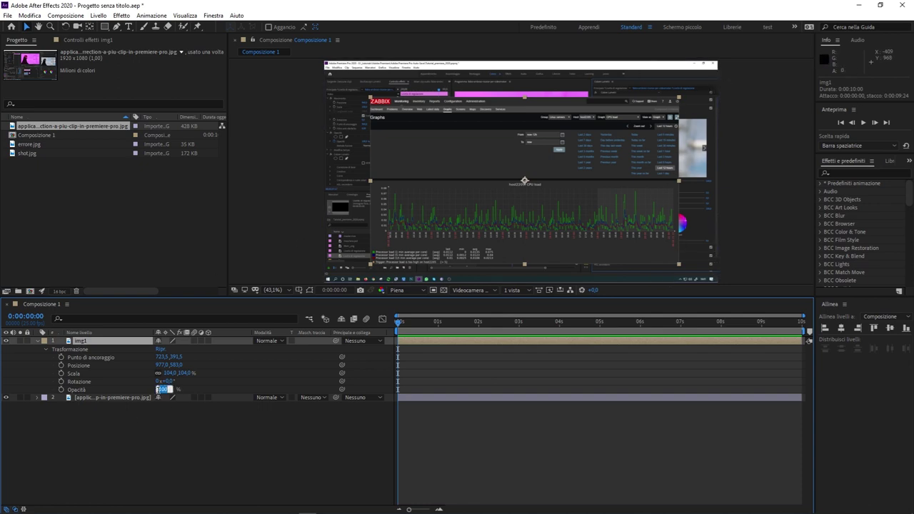
type("50")
key("Return")
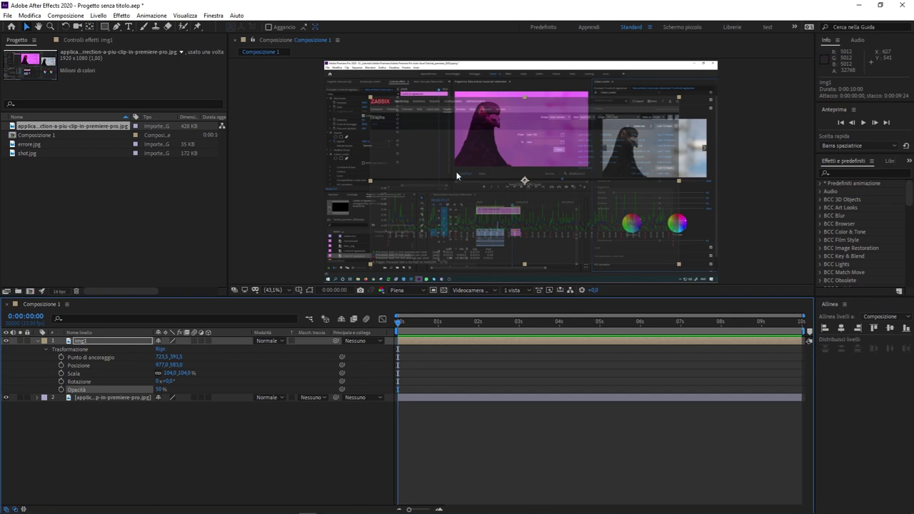
left_click(165, 388)
type("0")
key("Return")
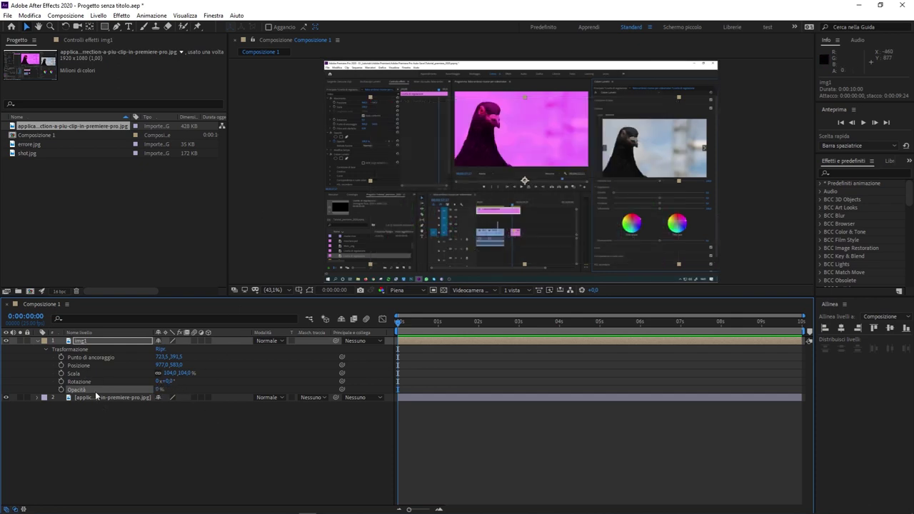
left_click(157, 389)
type("75")
key("Return")
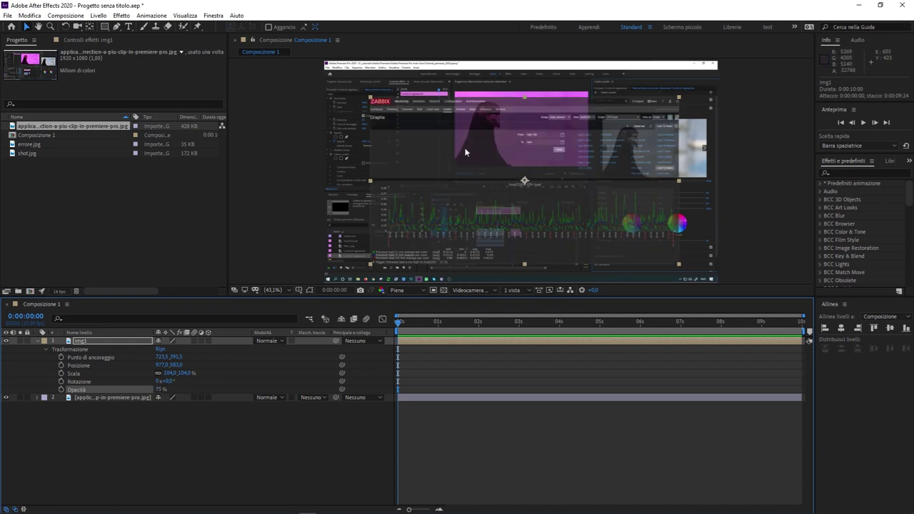
Set img1's Opacità back to 100%
left_click(207, 437)
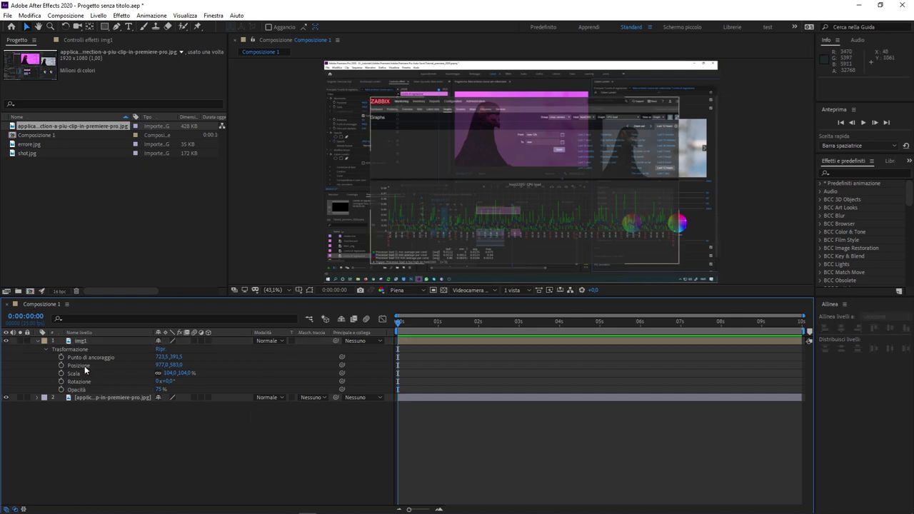
left_click(157, 390)
type("100")
key("Return")
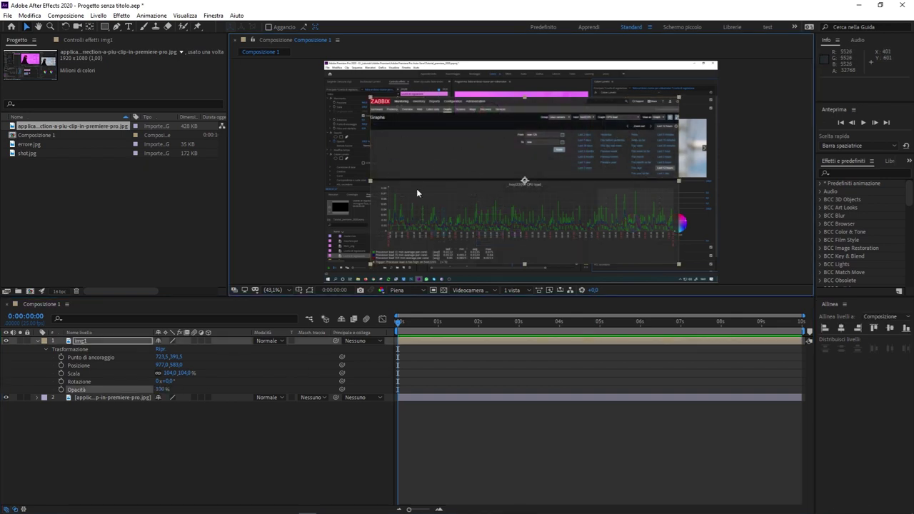
Move img1 down and right over the second image and adjust its width
left_click(90, 366)
mouse_move(362, 159)
left_mouse_down()
mouse_move(522, 173)
mouse_move(451, 152)
mouse_move(424, 167)
mouse_move(405, 162)
left_mouse_up()
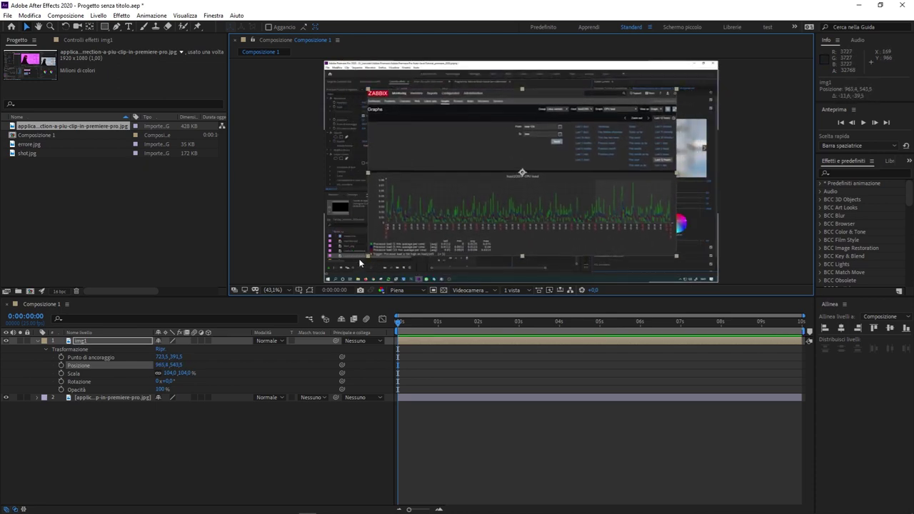
mouse_move(368, 255)
left_mouse_down()
mouse_move(400, 232)
mouse_move(346, 272)
mouse_move(416, 250)
left_mouse_up()
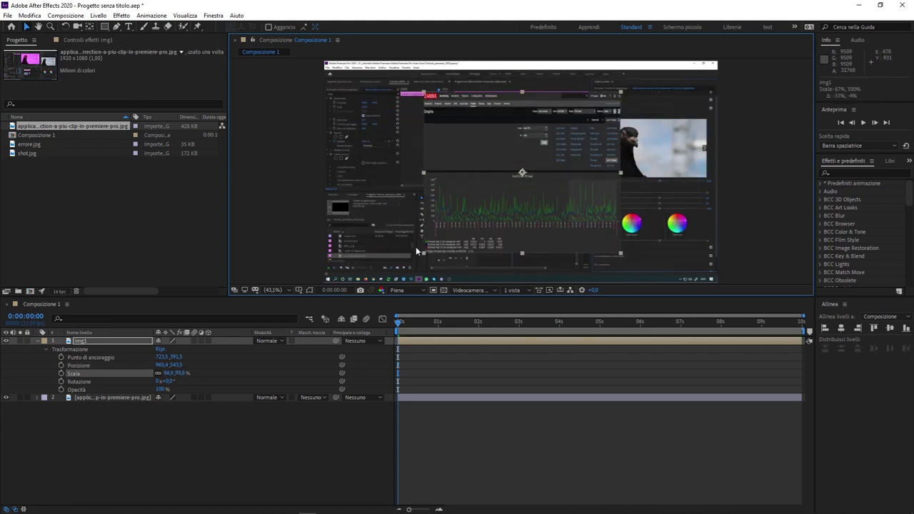
left_click_drag(417, 250, 363, 248)
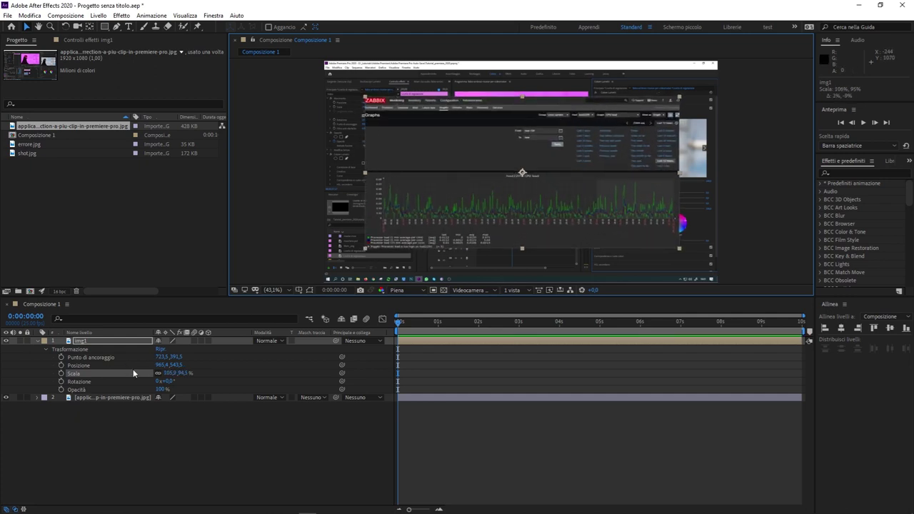
left_click(157, 380)
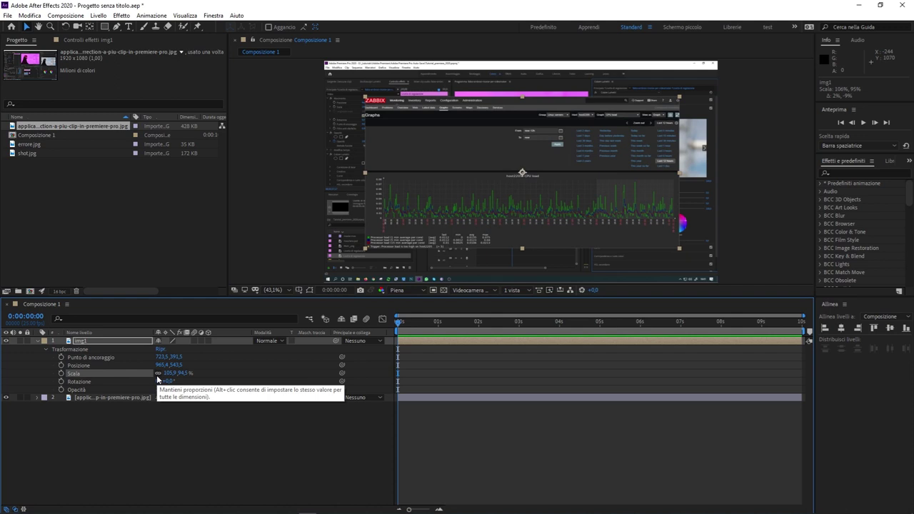
Scale img1 proportionally from its bottom-right corner down to 88.3%, then reselect the layer
left_click(365, 174)
mouse_move(364, 174)
left_mouse_down()
mouse_move(404, 176)
mouse_move(367, 164)
left_mouse_up()
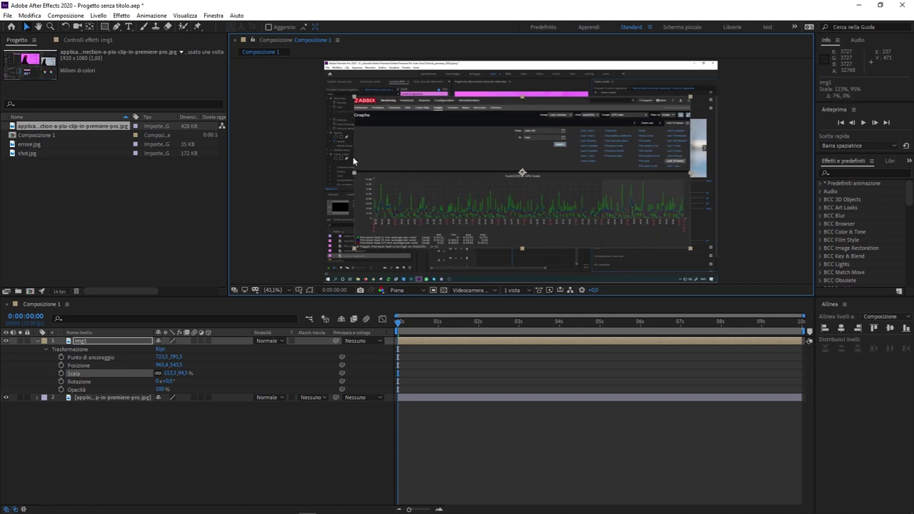
left_click_drag(680, 252, 673, 264)
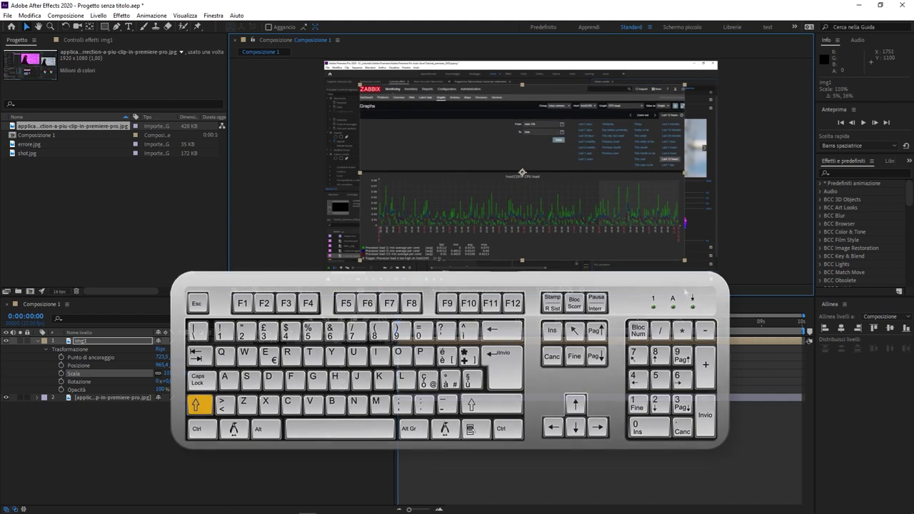
mouse_move(673, 264)
left_mouse_down()
mouse_move(652, 240)
mouse_move(672, 253)
mouse_move(652, 246)
left_mouse_up()
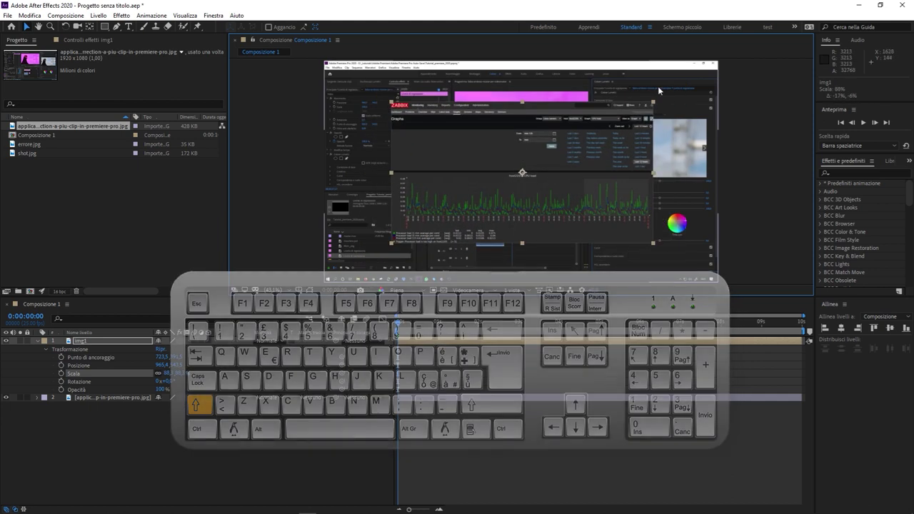
left_click(212, 455)
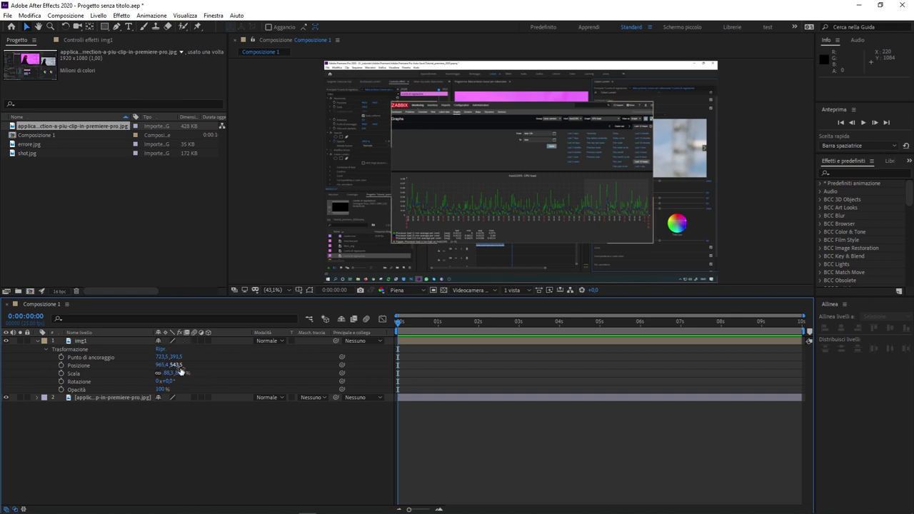
left_click(106, 358)
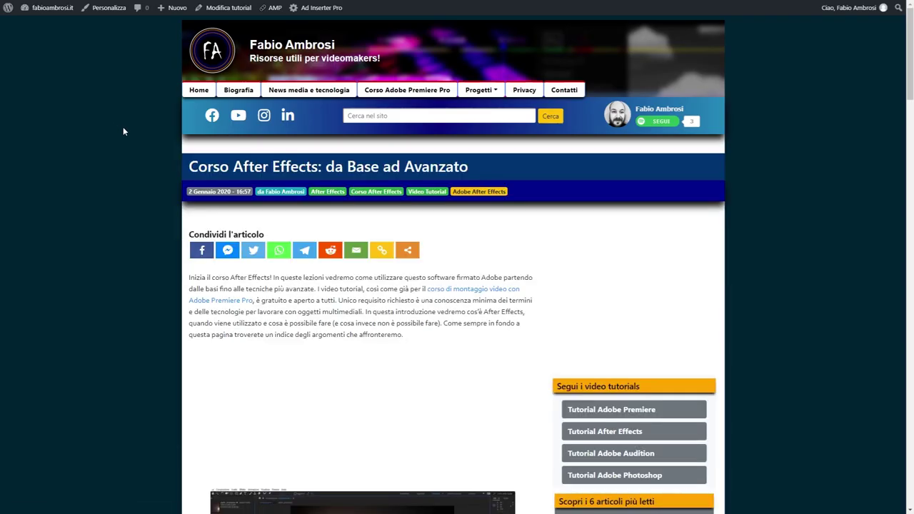
Scroll the fabioambrosi.it After Effects article to the Base module lessons and select the list
scroll(123, 129, "down", 4)
scroll(124, 129, "down", 3)
scroll(124, 129, "down", 3)
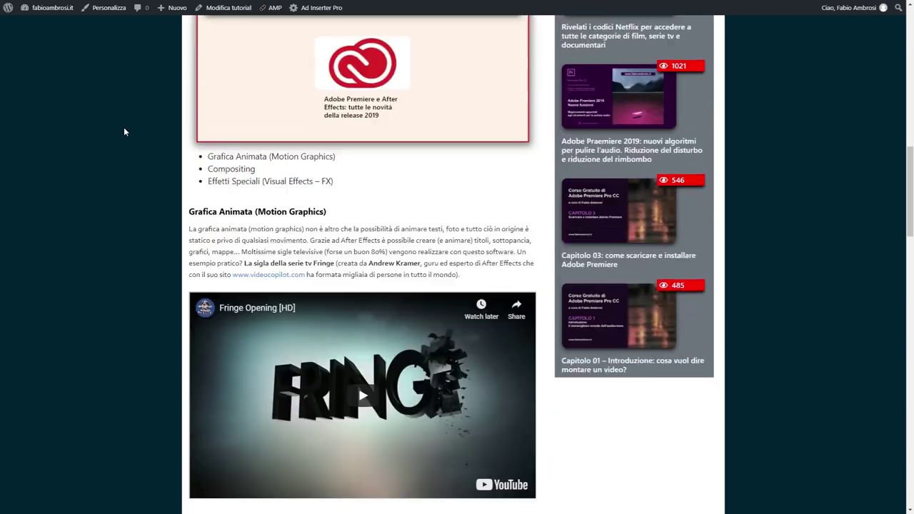
scroll(124, 129, "down", 4)
scroll(123, 132, "down", 4)
scroll(124, 132, "down", 5)
scroll(123, 131, "down", 3)
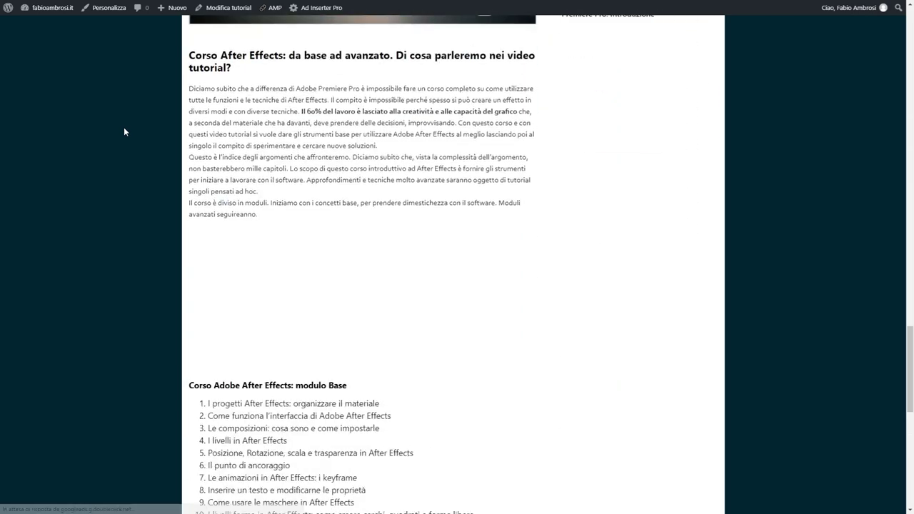
scroll(123, 131, "down", 3)
scroll(124, 132, "down", 3)
scroll(125, 129, "up", 1)
left_click_drag(204, 116, 465, 419)
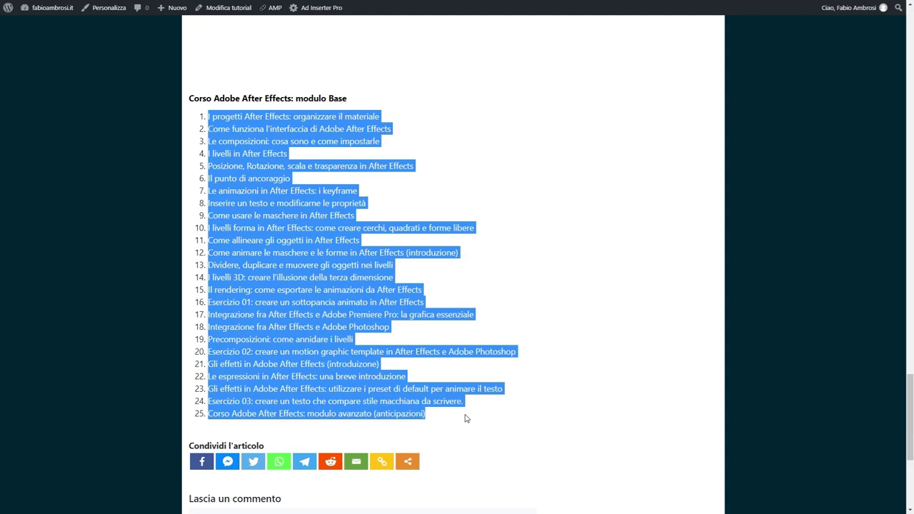
scroll(477, 218, "down", 3)
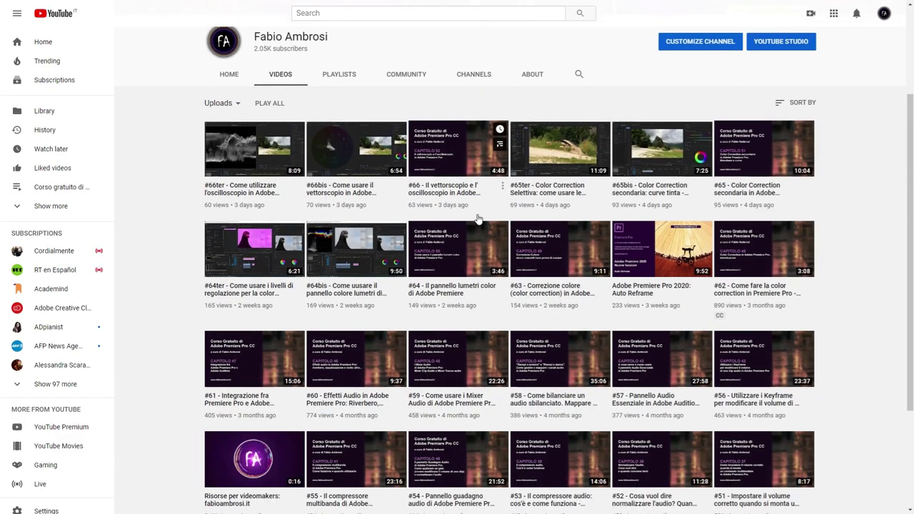
scroll(477, 218, "up", 3)
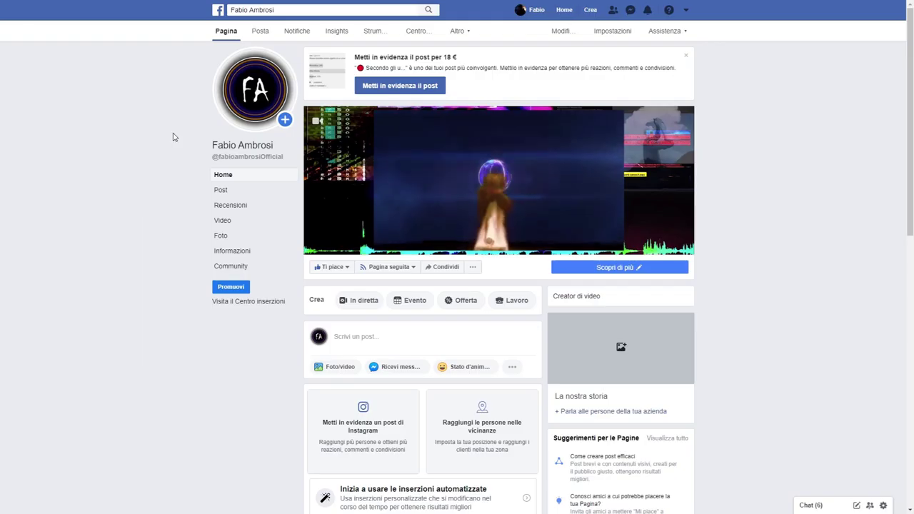
left_click_drag(274, 146, 168, 149)
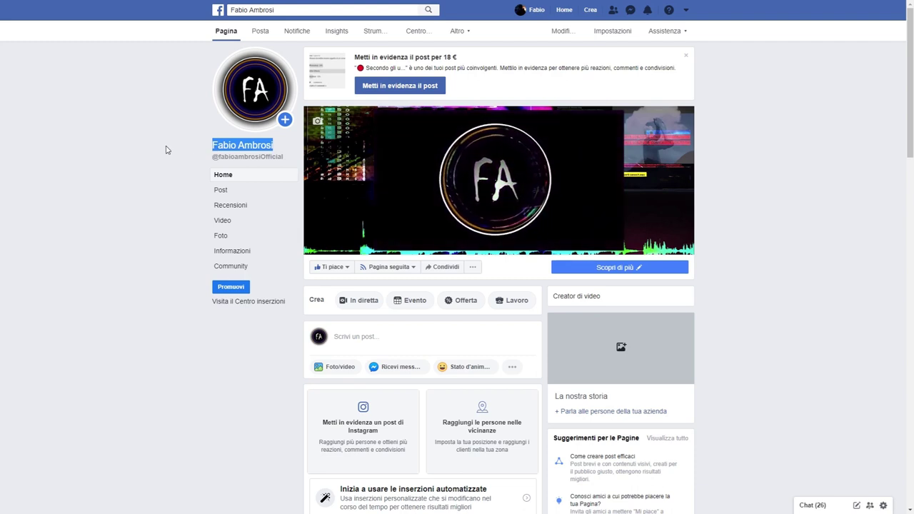
scroll(166, 149, "down", 3)
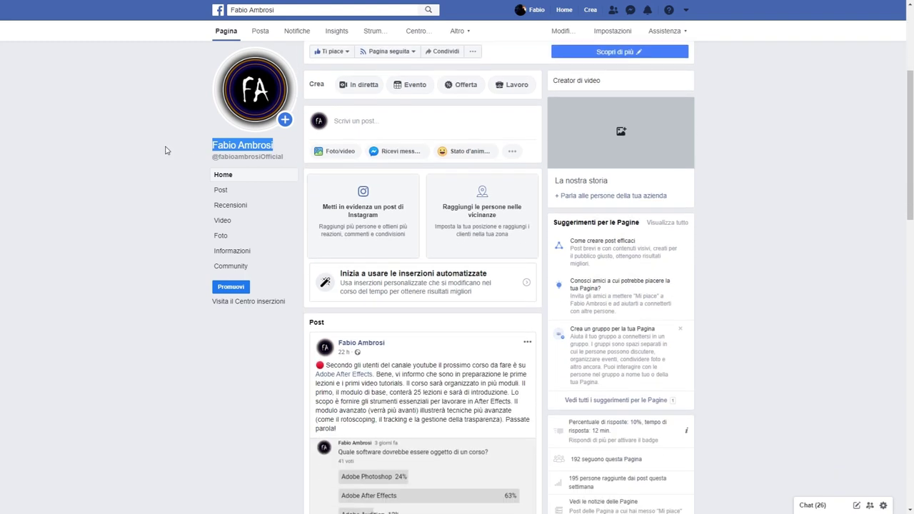
scroll(165, 150, "down", 2)
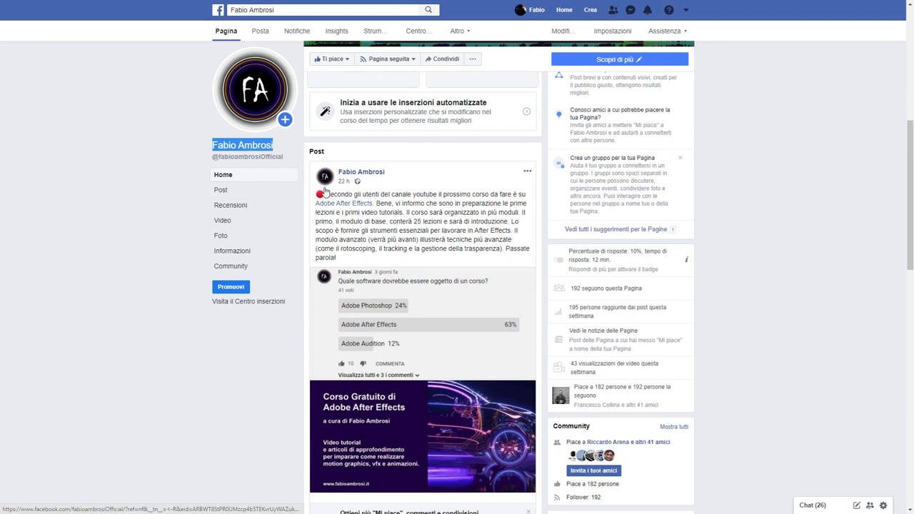
left_click_drag(325, 193, 396, 259)
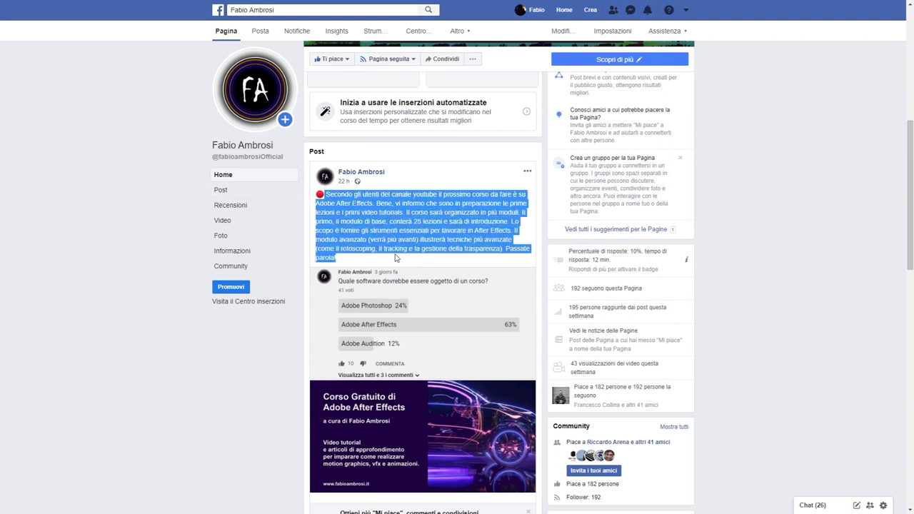
scroll(396, 258, "down", 2)
scroll(395, 257, "down", 2)
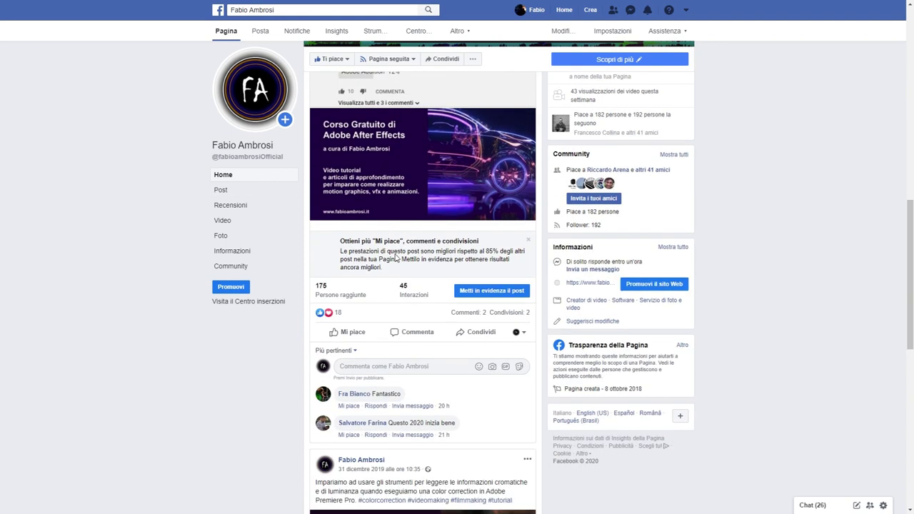
scroll(395, 258, "down", 2)
scroll(396, 258, "down", 2)
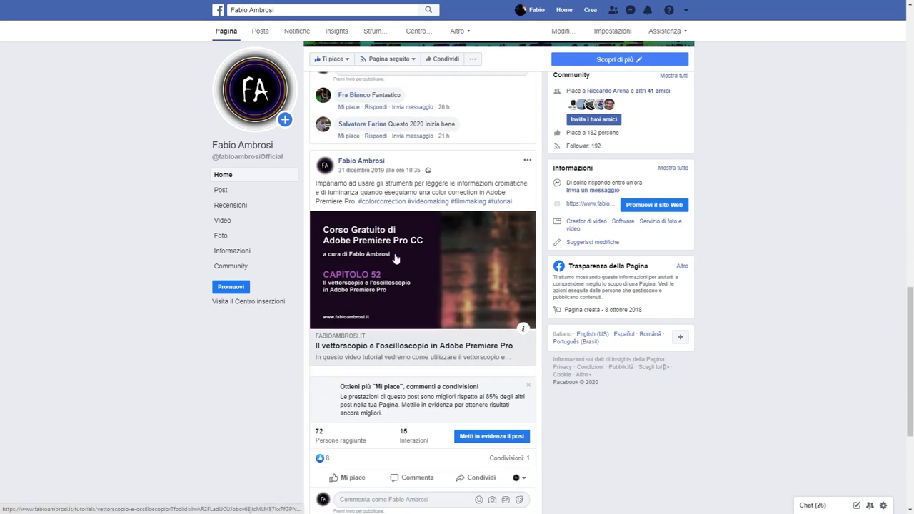
scroll(396, 257, "down", 3)
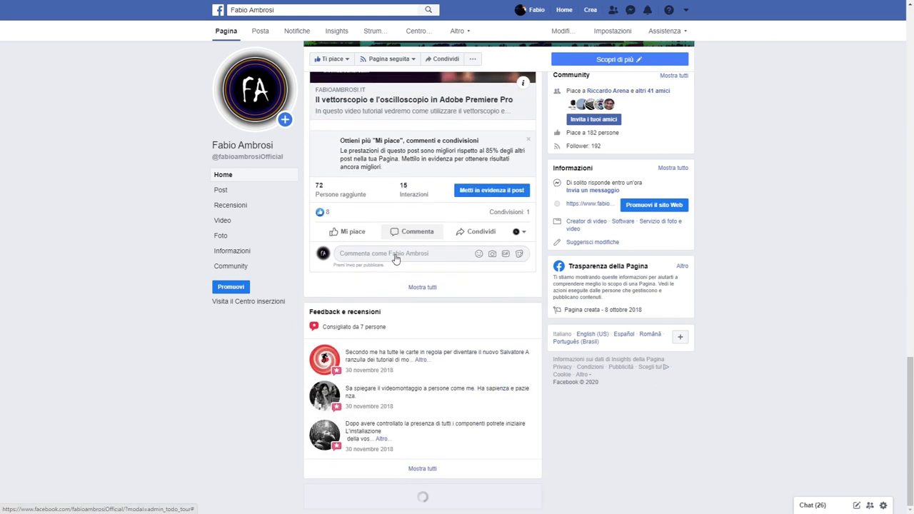
scroll(395, 254, "down", 2)
scroll(395, 256, "down", 2)
scroll(396, 258, "down", 1)
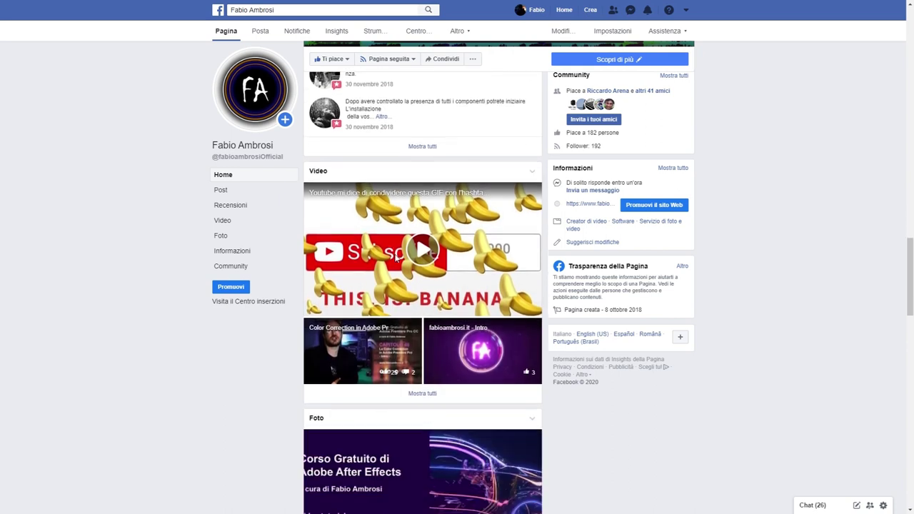
scroll(395, 258, "down", 1)
scroll(395, 258, "down", 2)
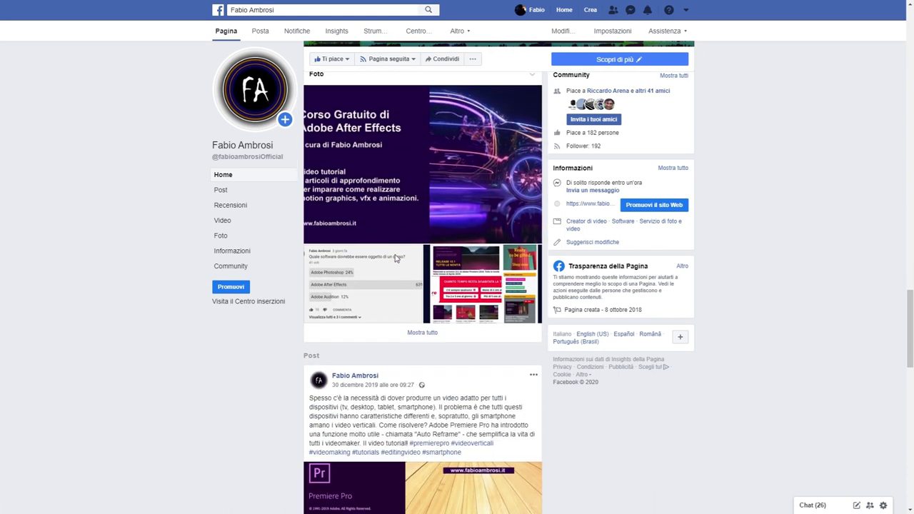
scroll(396, 259, "down", 2)
scroll(396, 258, "down", 3)
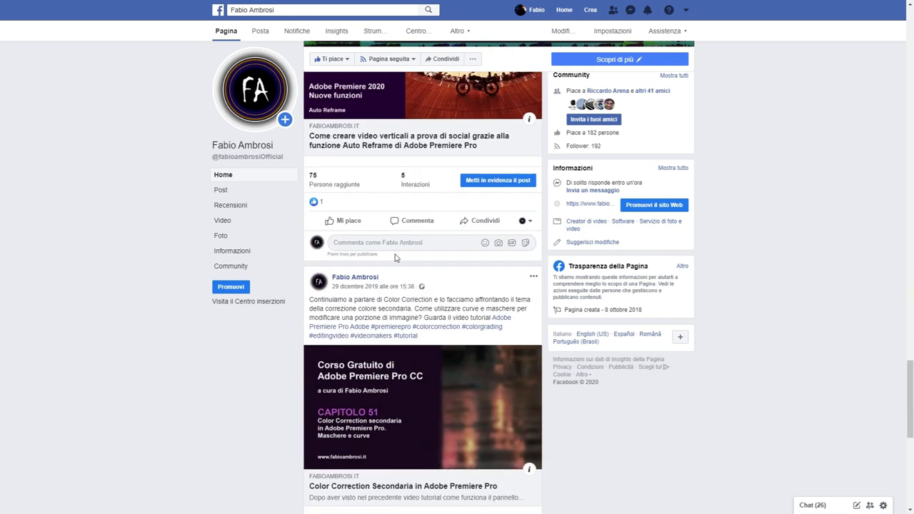
scroll(395, 258, "down", 3)
scroll(395, 258, "down", 1)
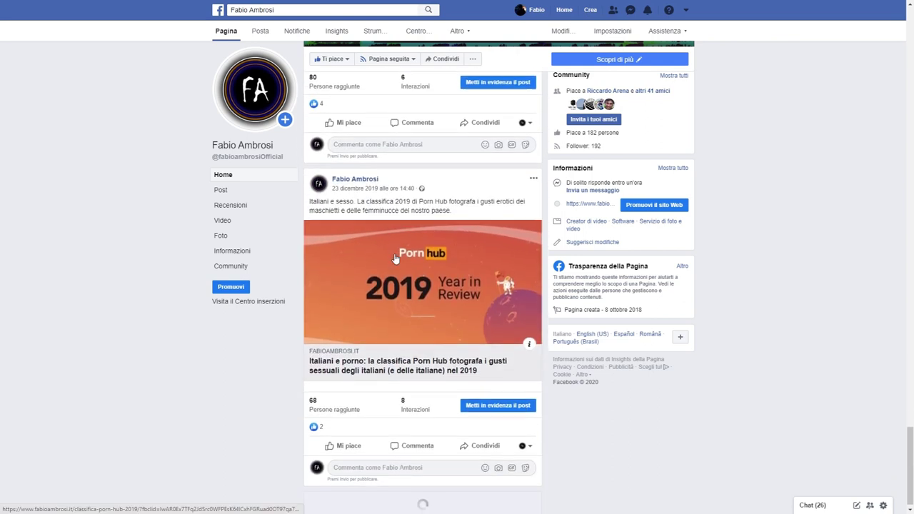